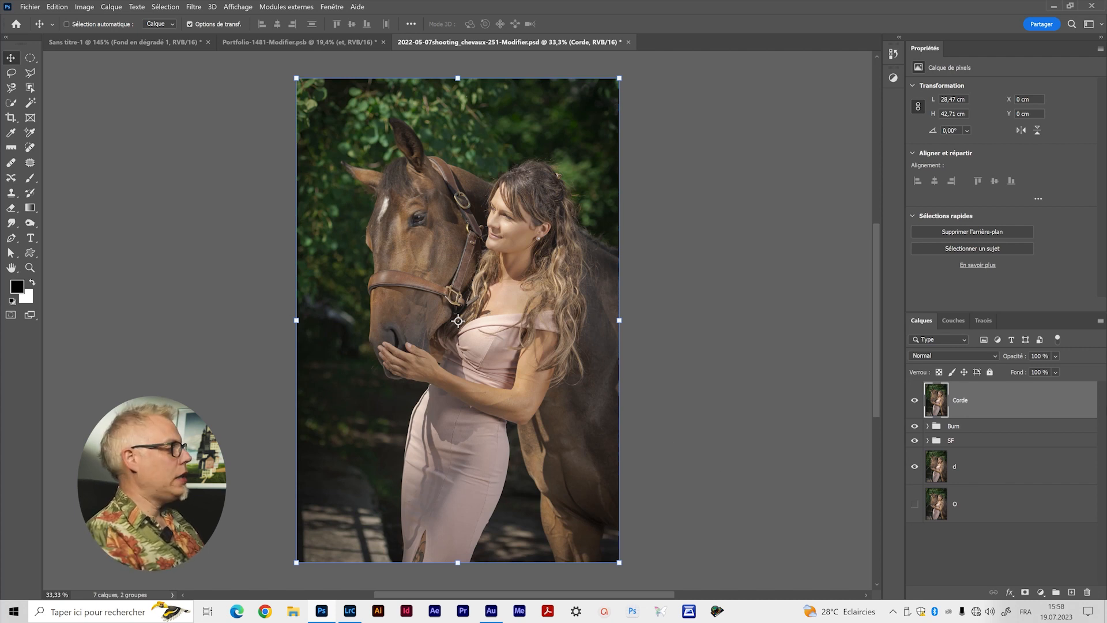
- Add a gradient map adjustment layer above the Corde layer using the Bleu_18 preset
click(894, 77)
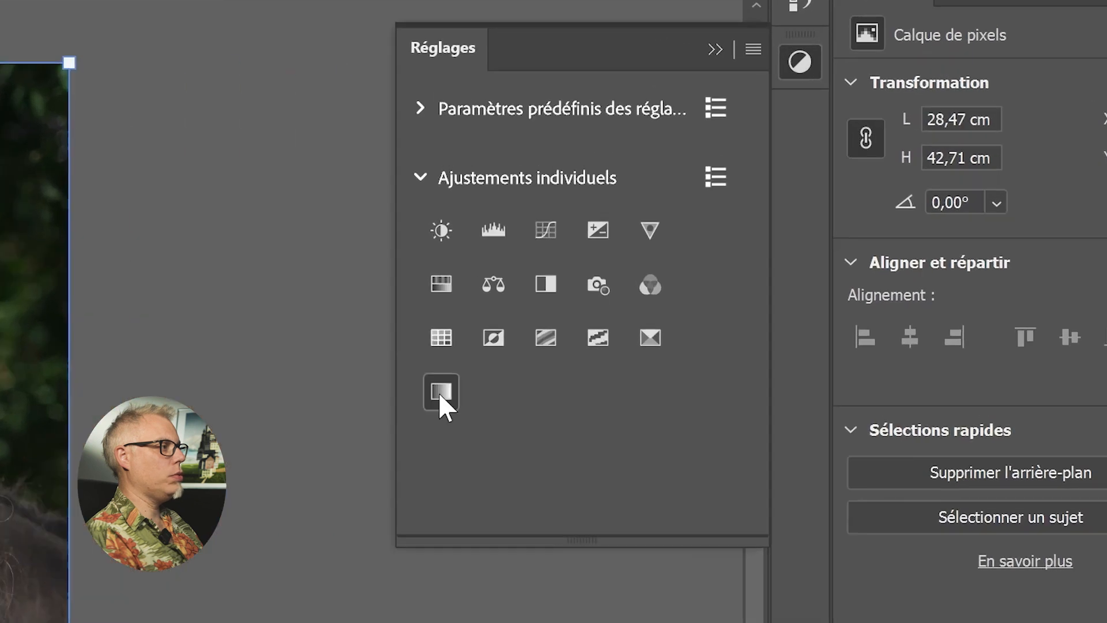
click(378, 438)
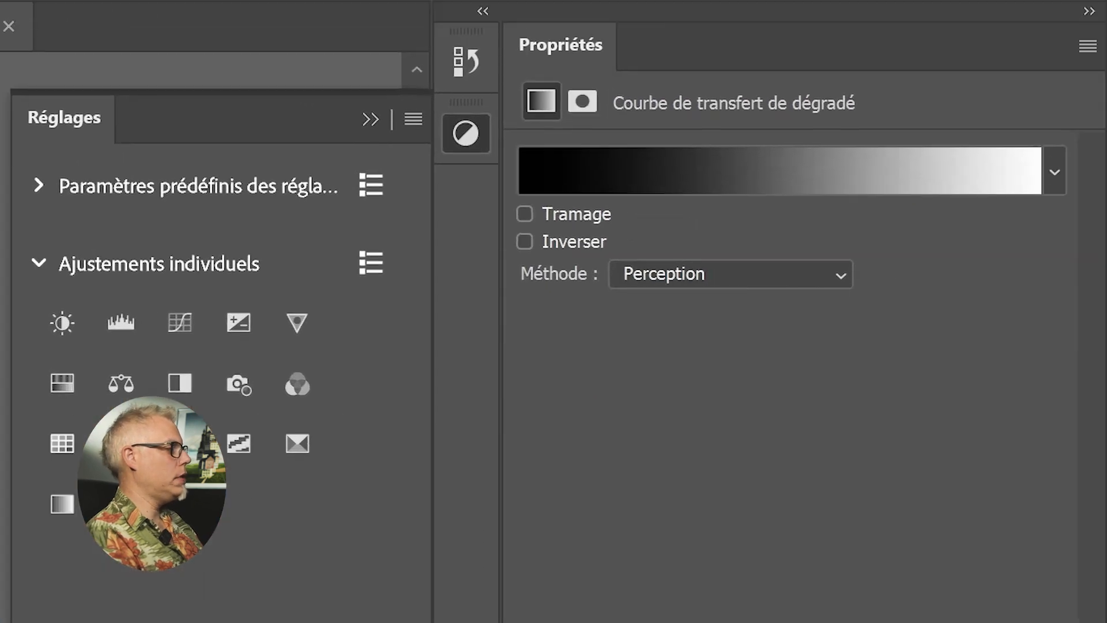
click(798, 164)
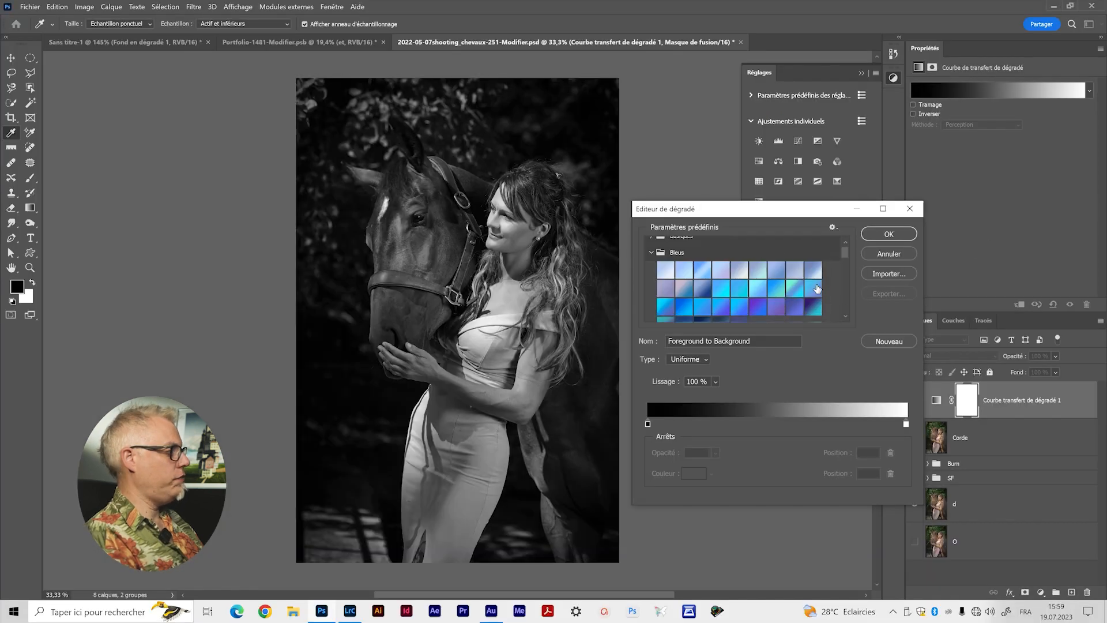
click(816, 285)
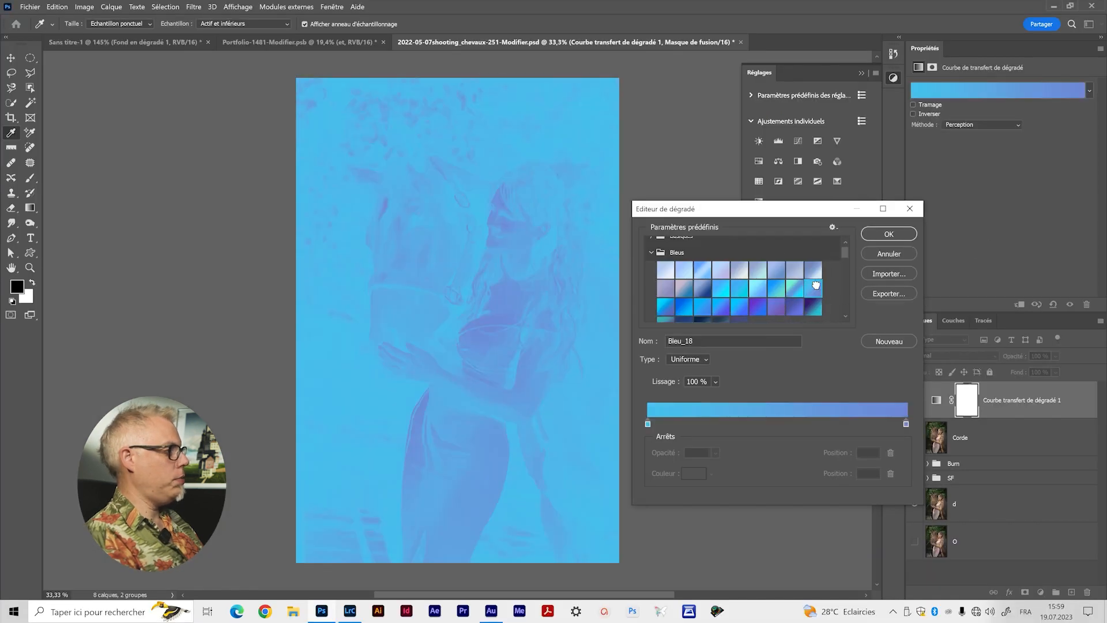
click(870, 234)
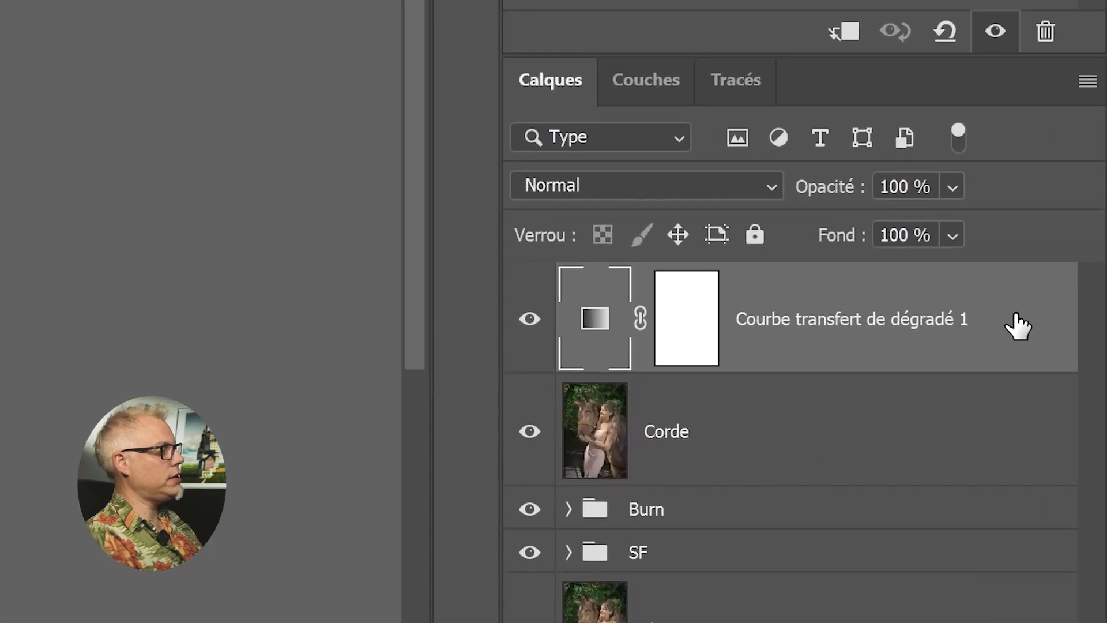
- Open the blending options of the gradient map layer and move the dialog clear of the photo
double_click(1016, 325)
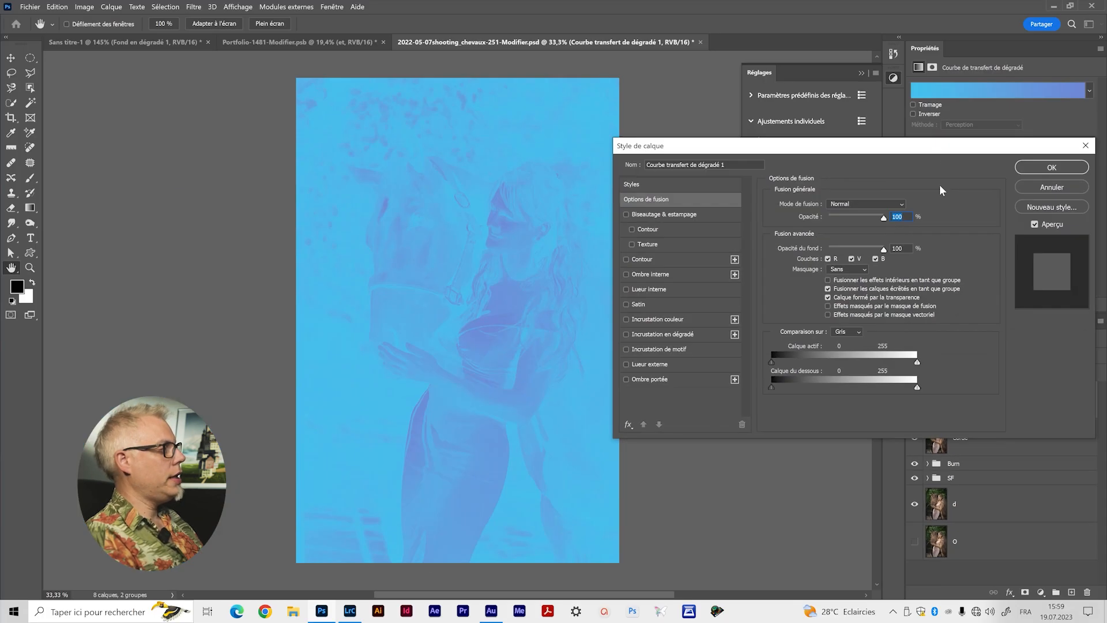
drag(932, 152, 593, 162)
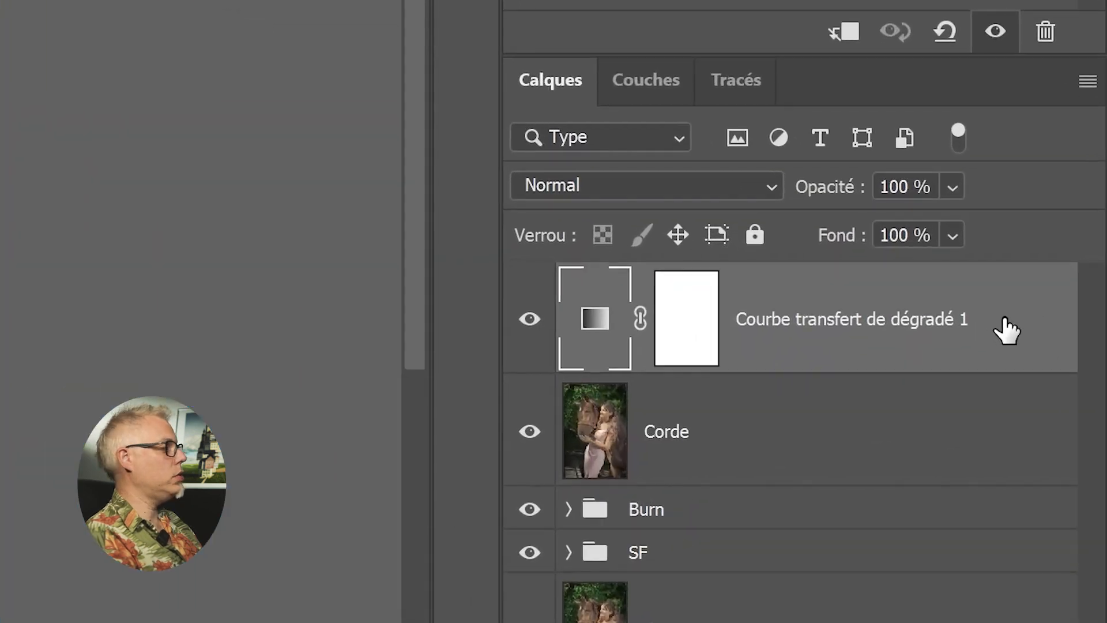
right_click(1006, 330)
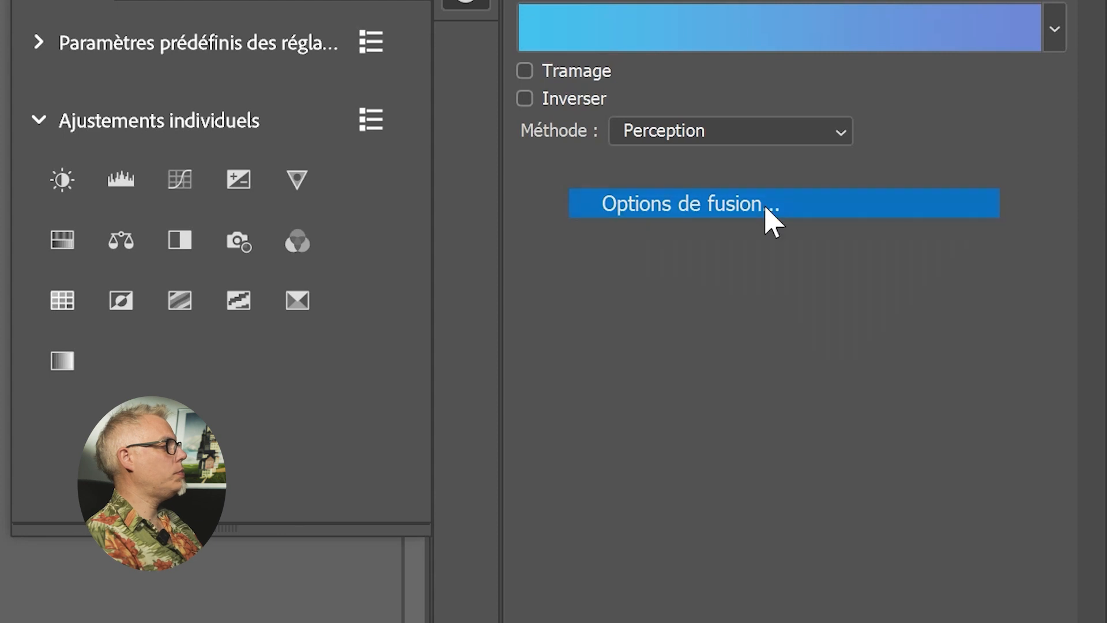
click(770, 205)
drag(642, 162, 871, 166)
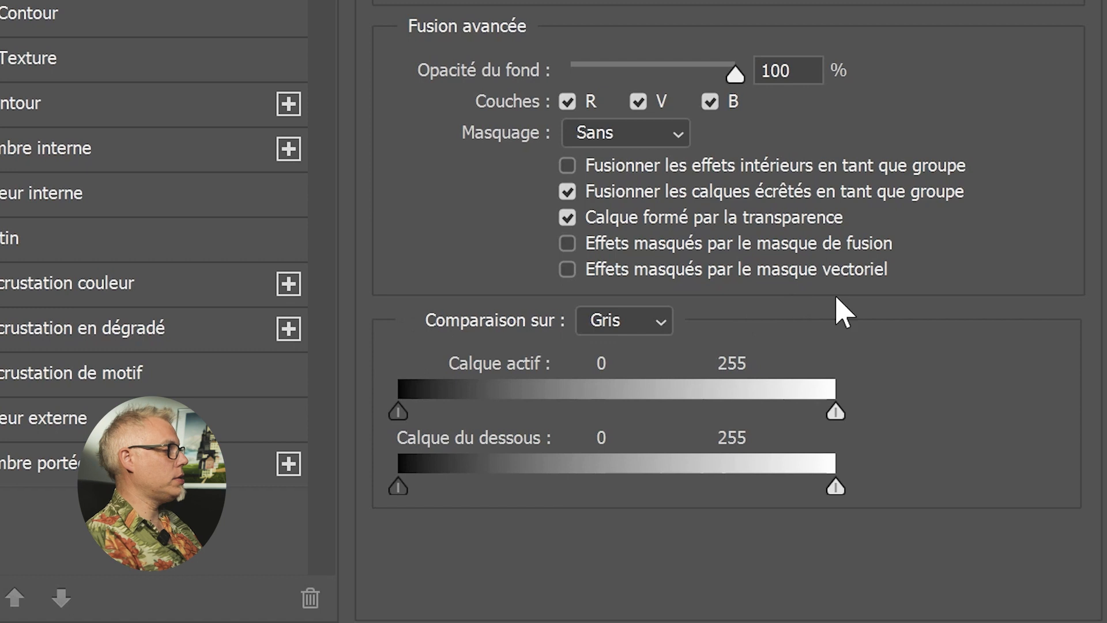
- Try Rouge as the comparison channel in the blending options, then return it to Gris
click(668, 324)
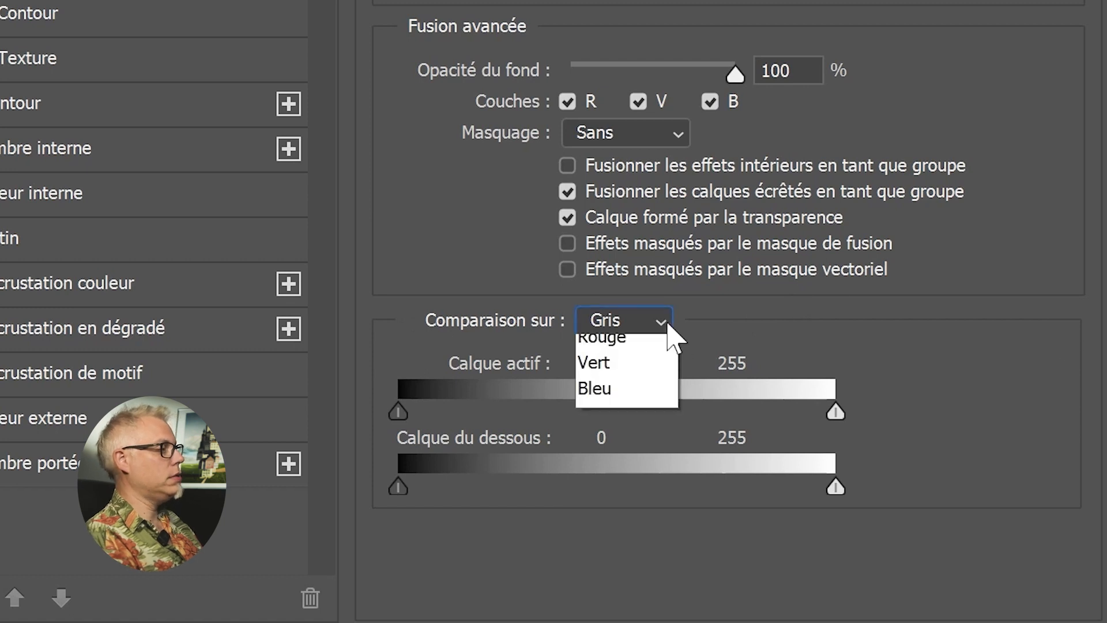
click(624, 379)
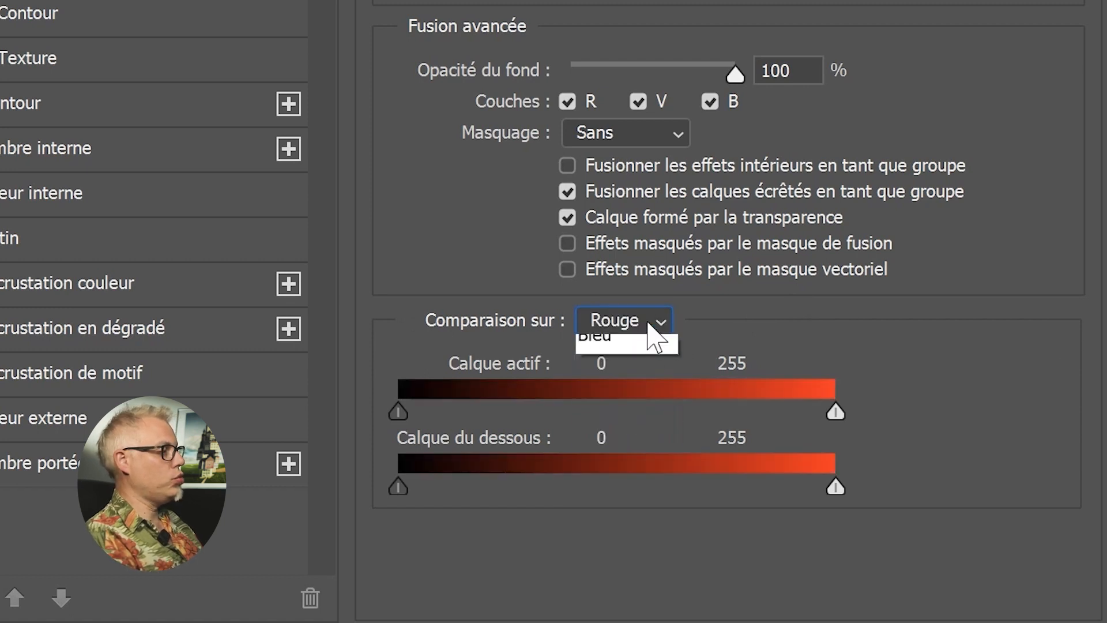
click(819, 325)
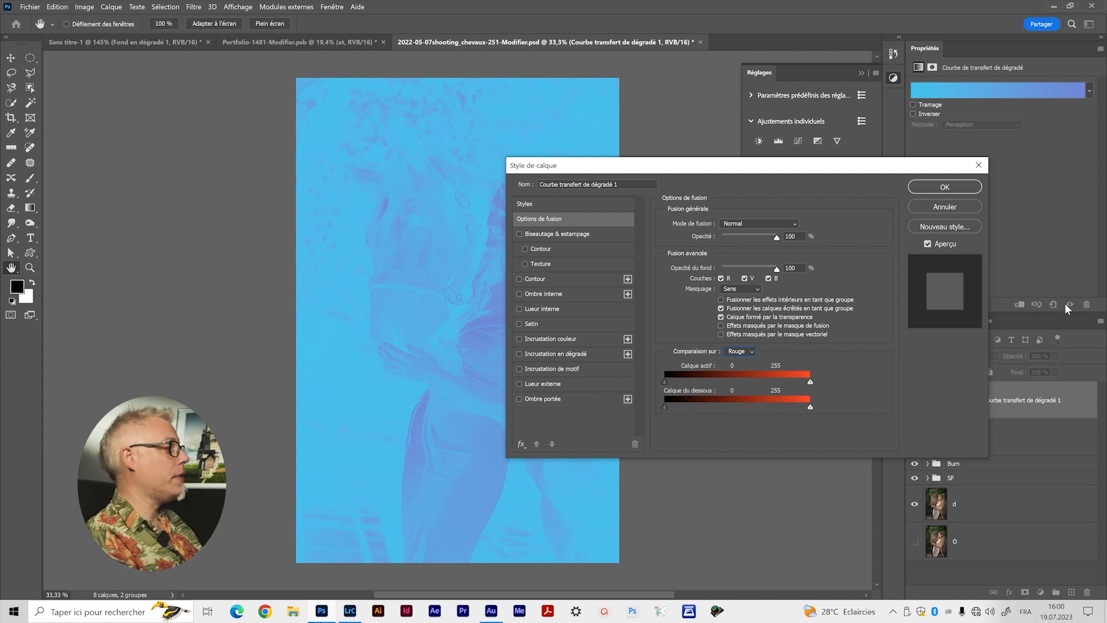
click(739, 351)
click(742, 360)
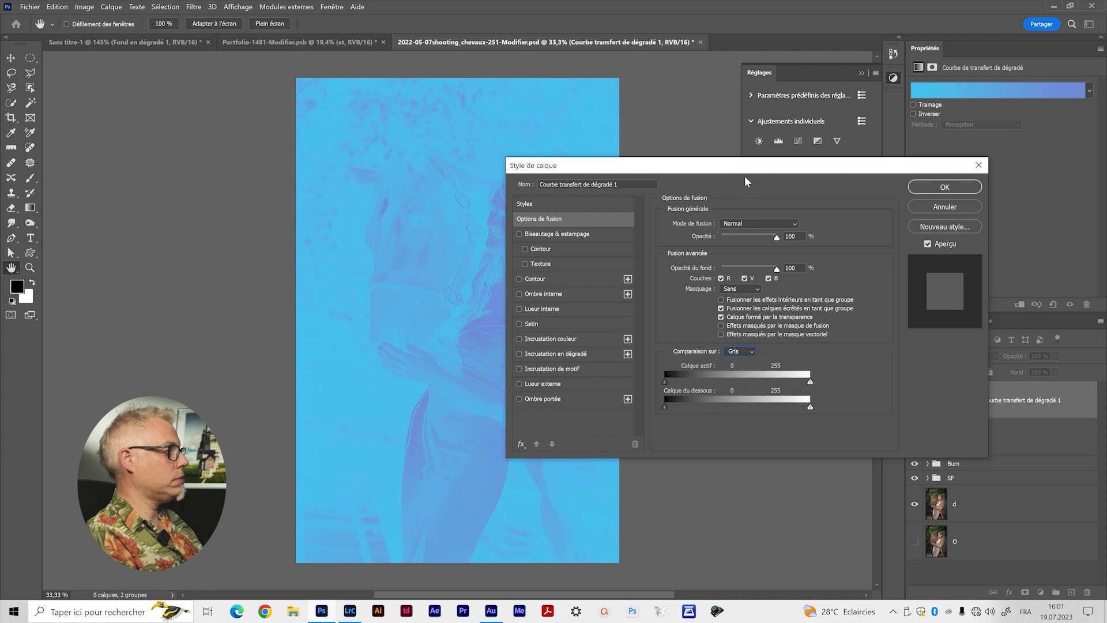
- Split the underlying layer's blend range to 0 / 40 for shadows and 70 / 149 for highlights, and apply it
drag(744, 166, 860, 173)
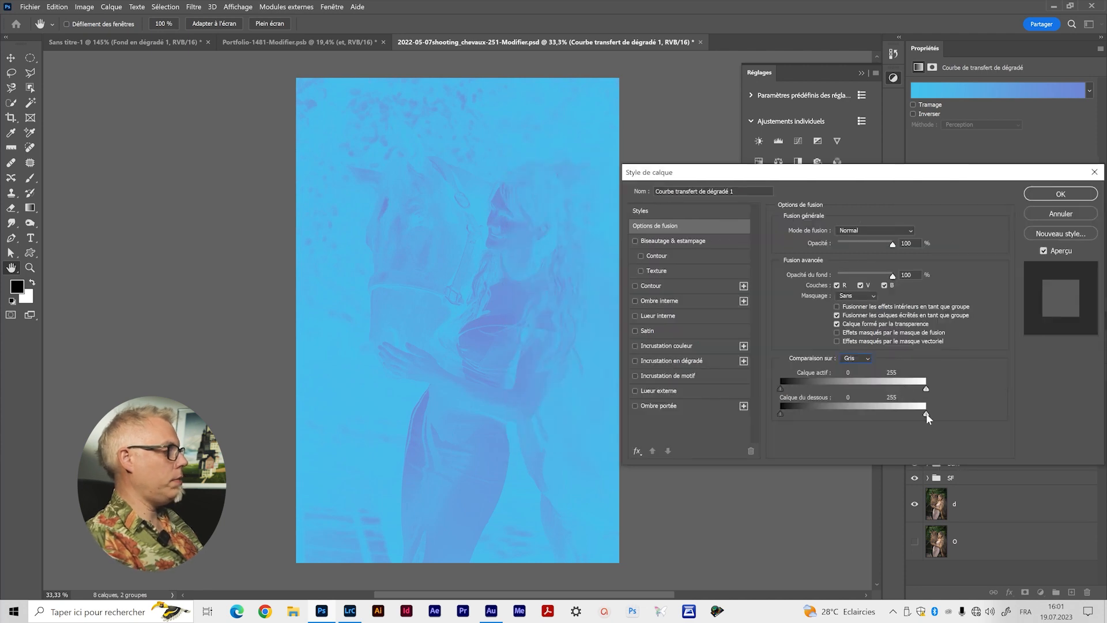
drag(912, 415, 880, 413)
key(alt)
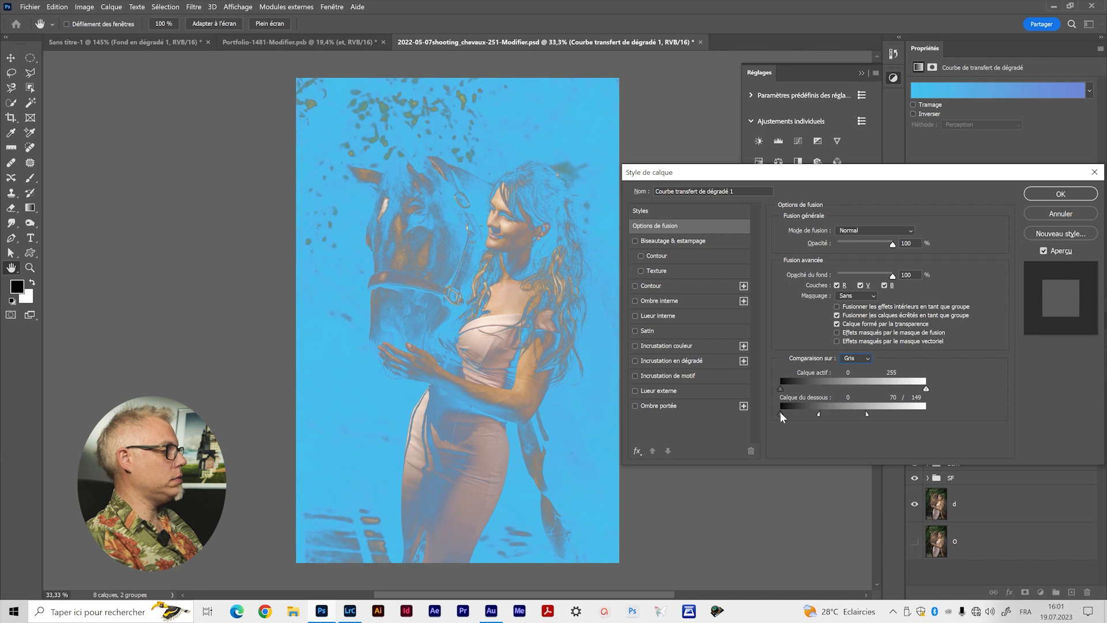
drag(781, 415, 805, 415)
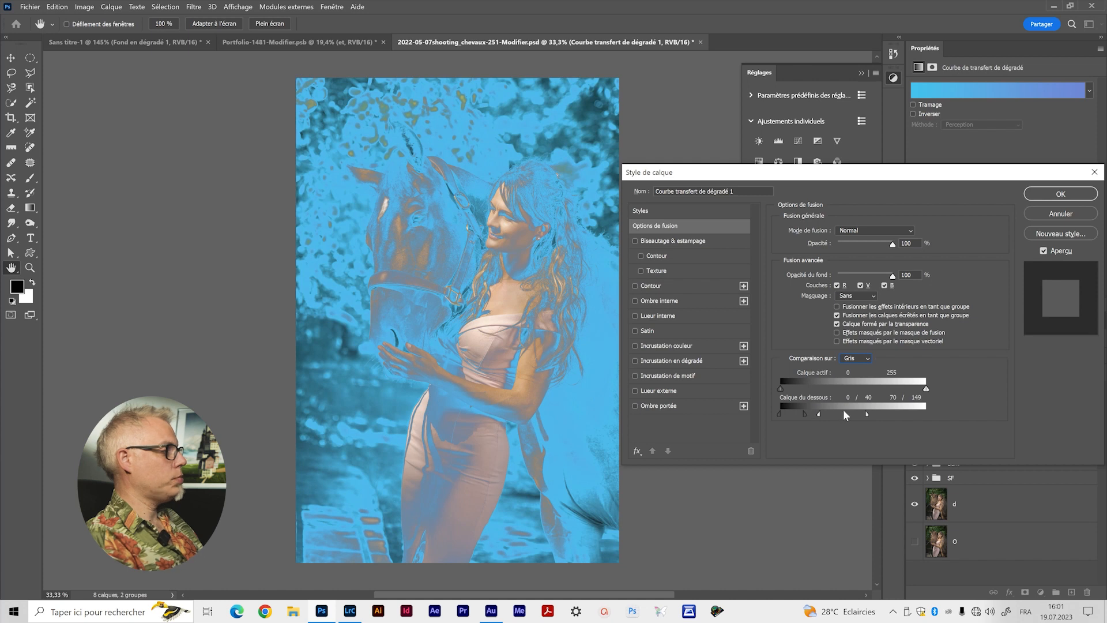
click(1060, 195)
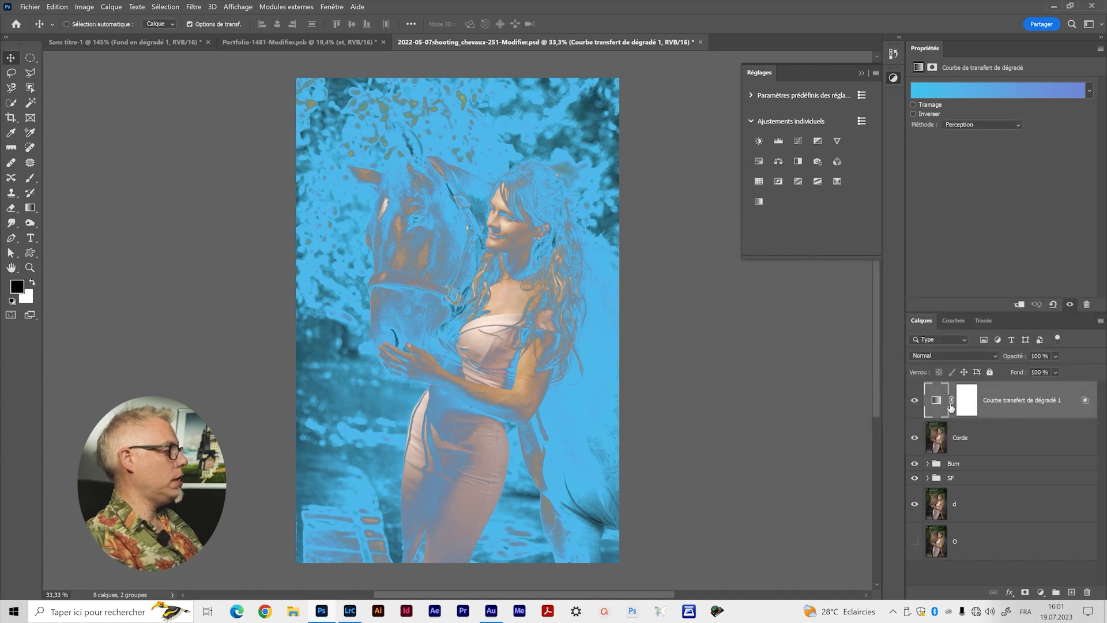
- Set the gradient map layer's blend mode to Lumière tamisée and its opacity to 88 %
click(956, 354)
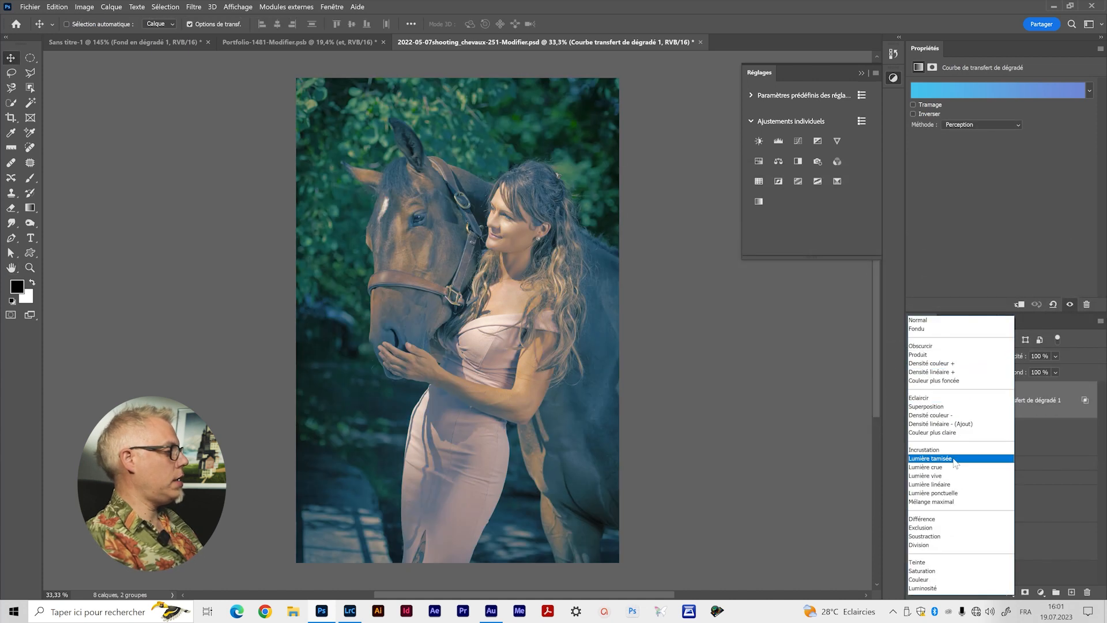
click(952, 458)
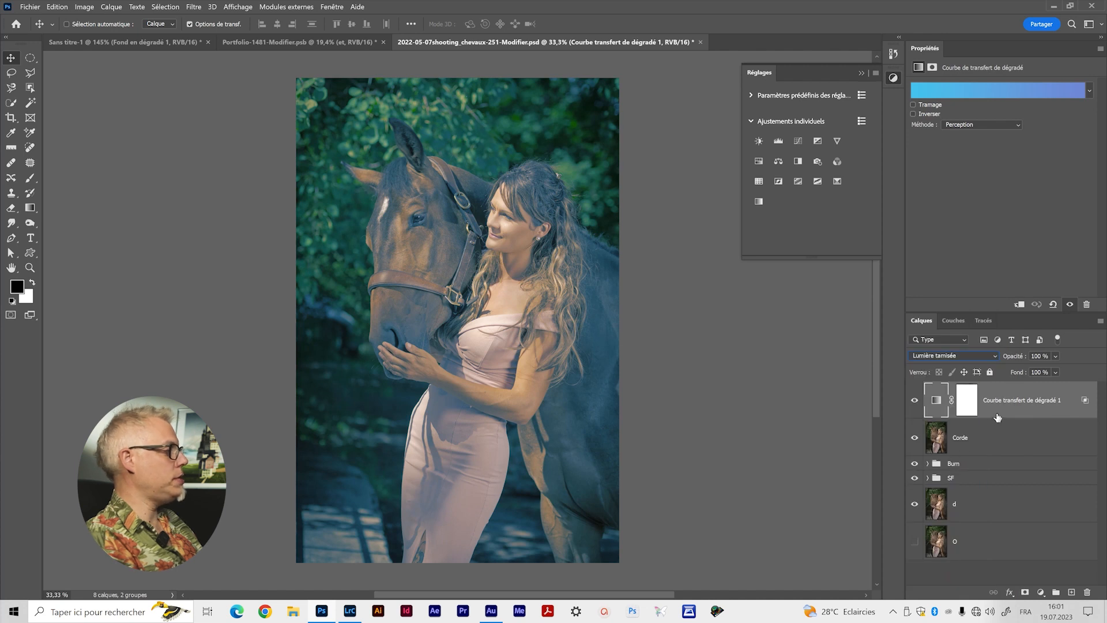
drag(1085, 373, 1080, 374)
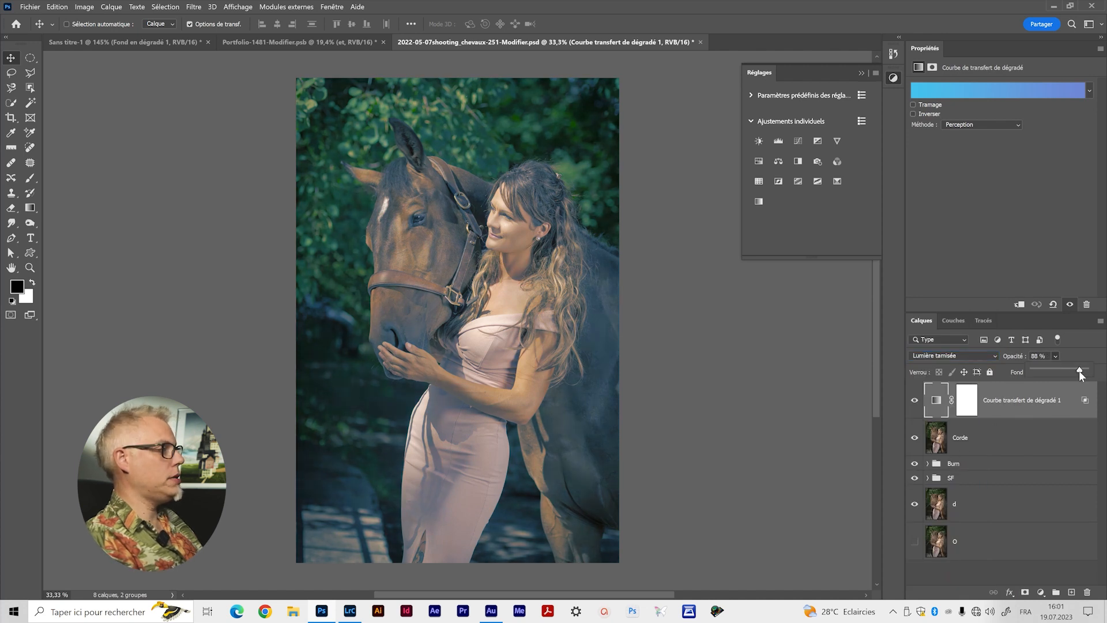
- Examine the woman's and horse's faces up close, comparing them with the gradient map layer hidden and shown
key(z)
drag(513, 229, 504, 264)
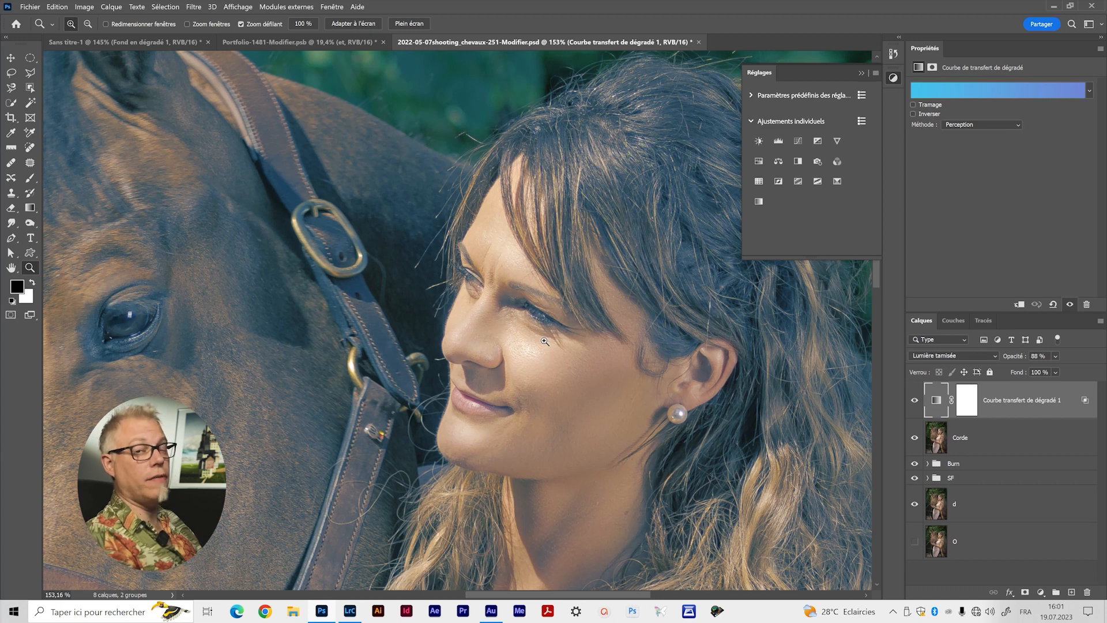
drag(670, 261, 513, 325)
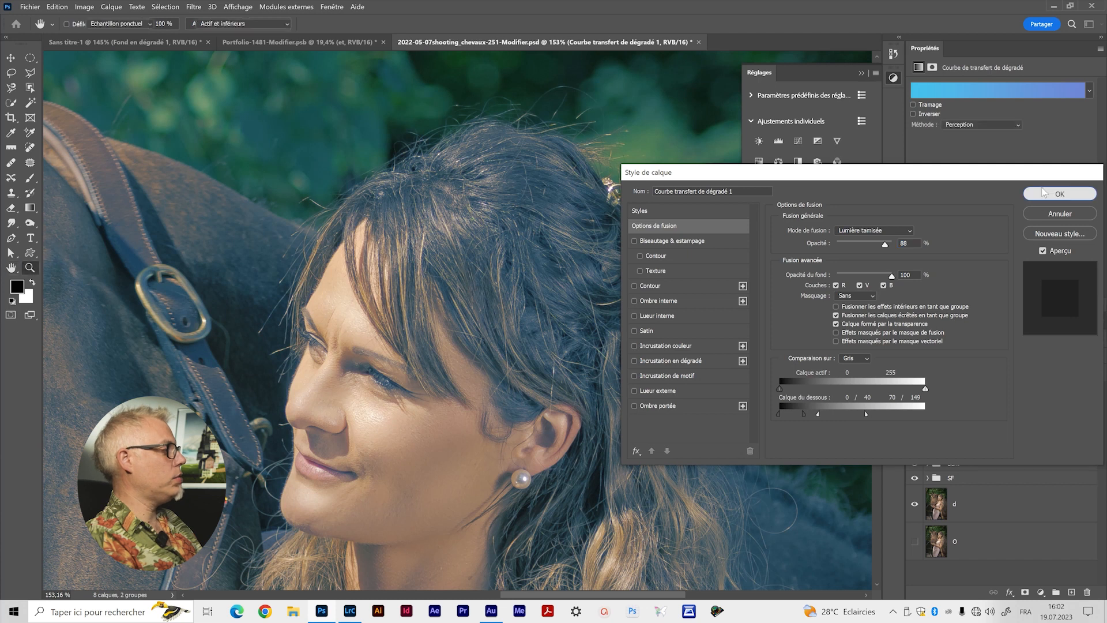
click(1077, 194)
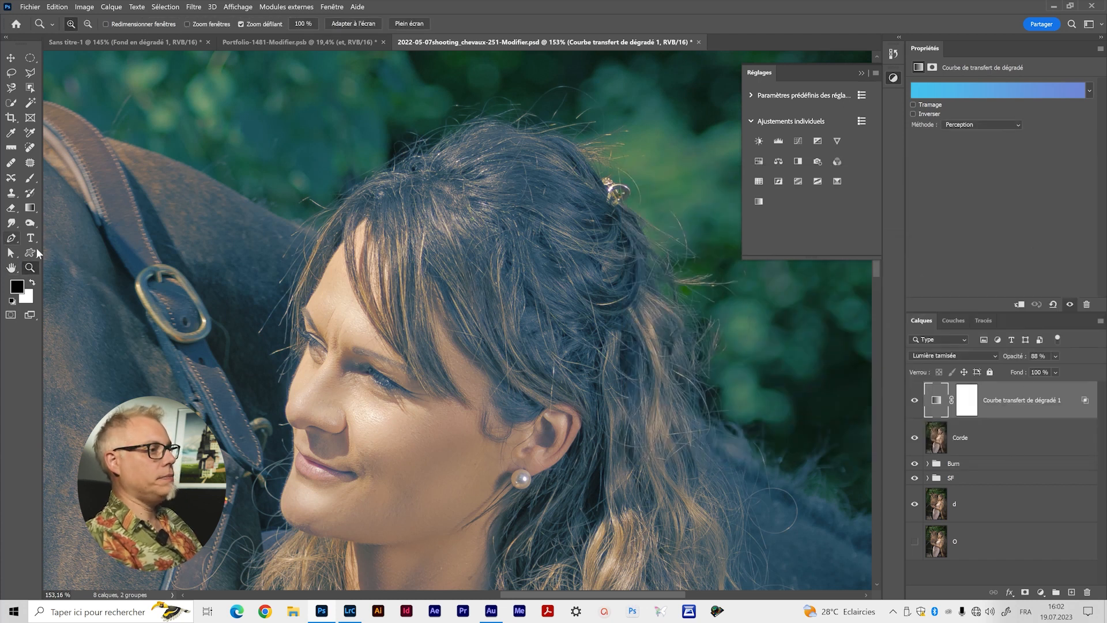
drag(157, 464, 395, 307)
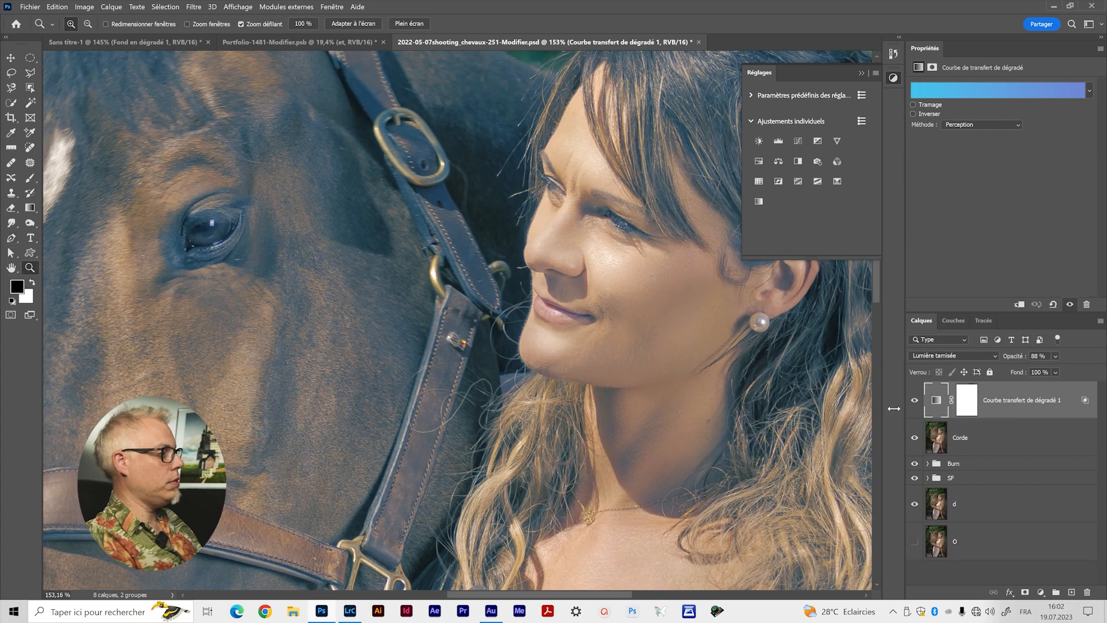
click(914, 400)
drag(771, 347, 703, 443)
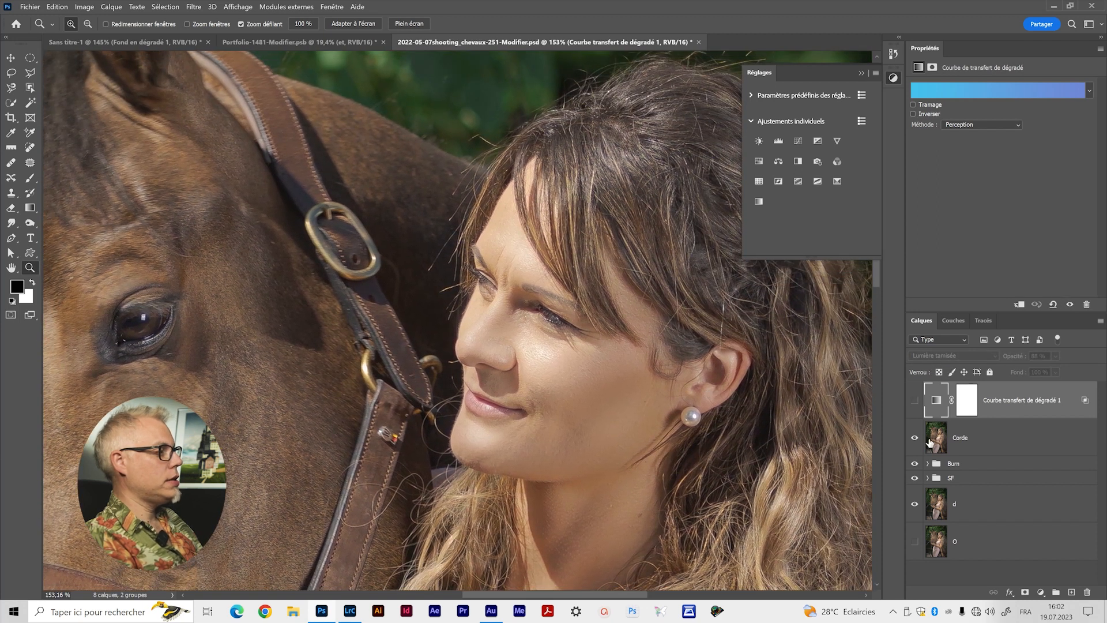
click(914, 401)
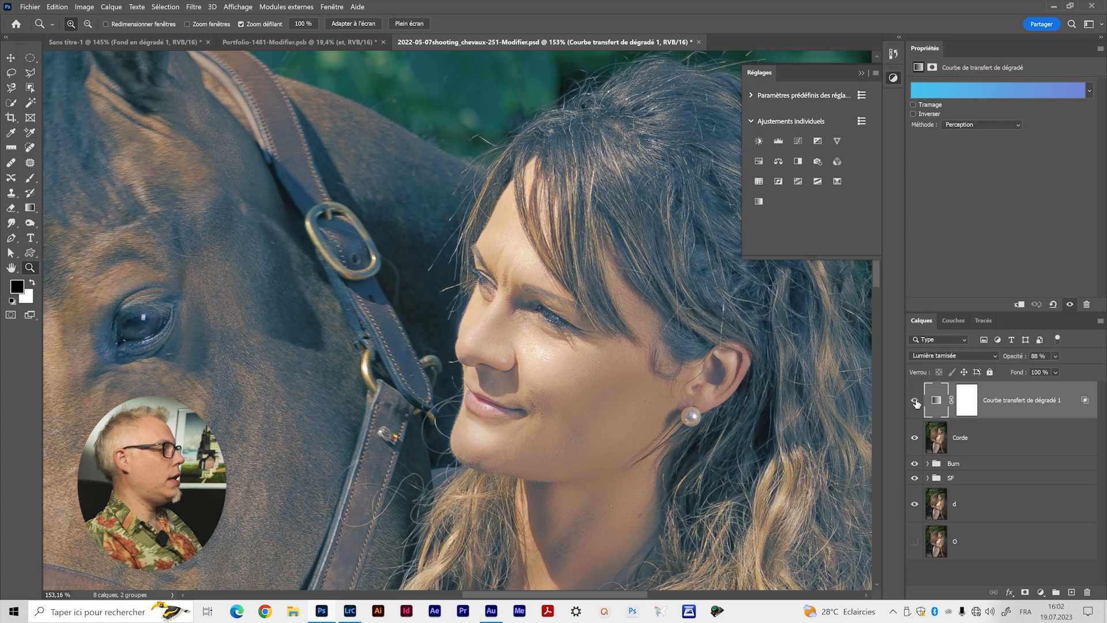
click(915, 402)
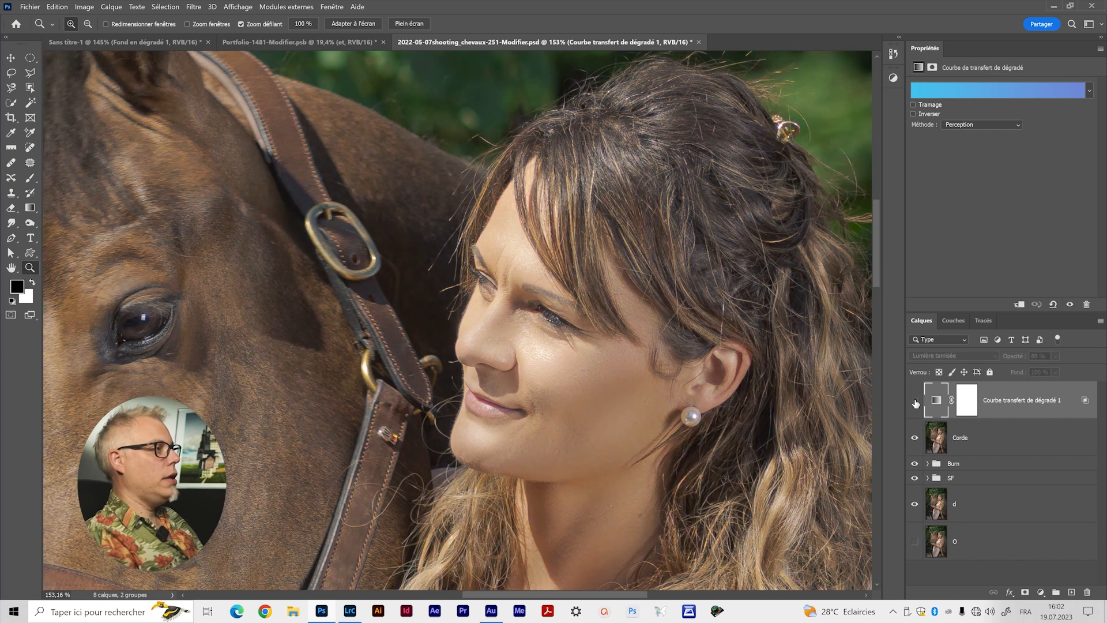
click(915, 401)
- Widen the underlying layer's shadow transition to 0 / 99 in the gradient map layer's blending options and apply it
double_click(1085, 405)
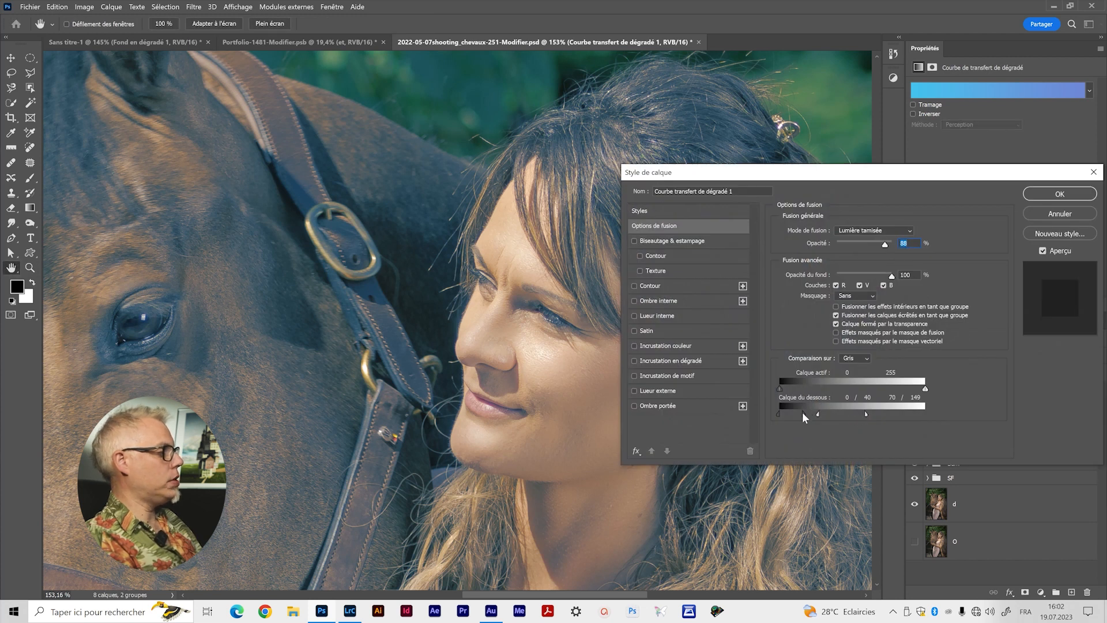
drag(803, 414, 846, 414)
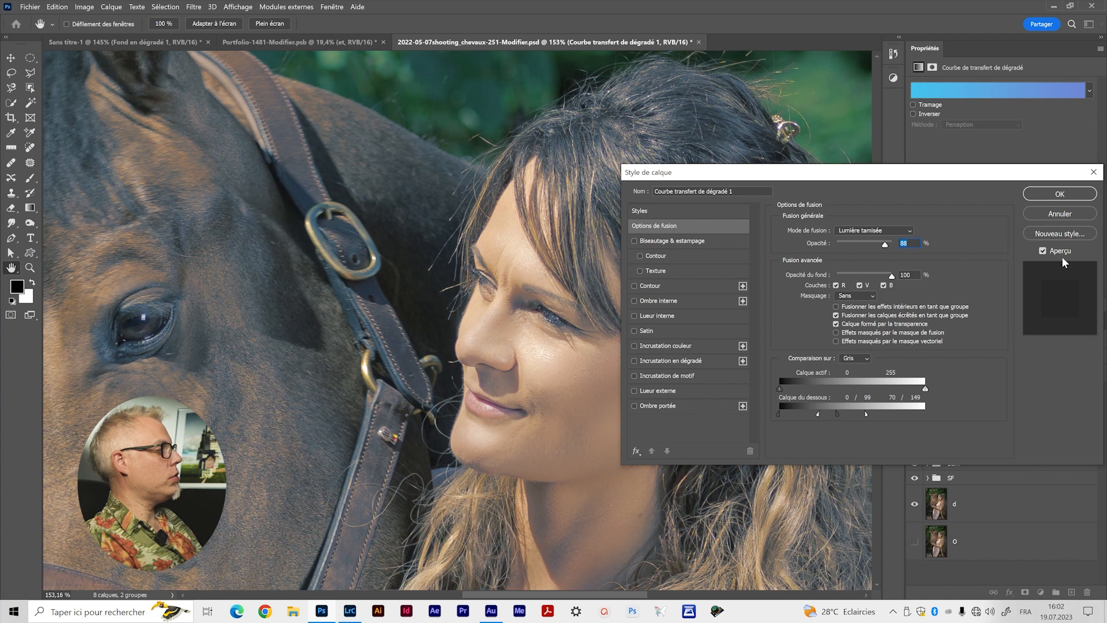
click(1060, 193)
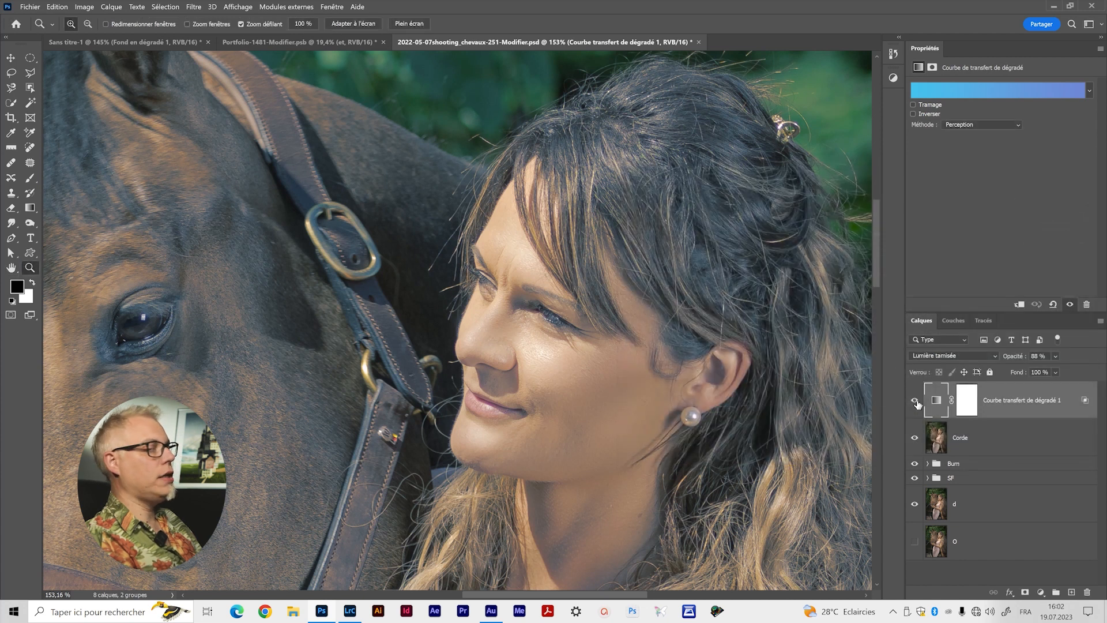
- Compare the photo before and after the softened gradient map blend, up close and as a whole
click(915, 404)
click(915, 404)
click(915, 404)
click(916, 403)
drag(656, 378, 498, 338)
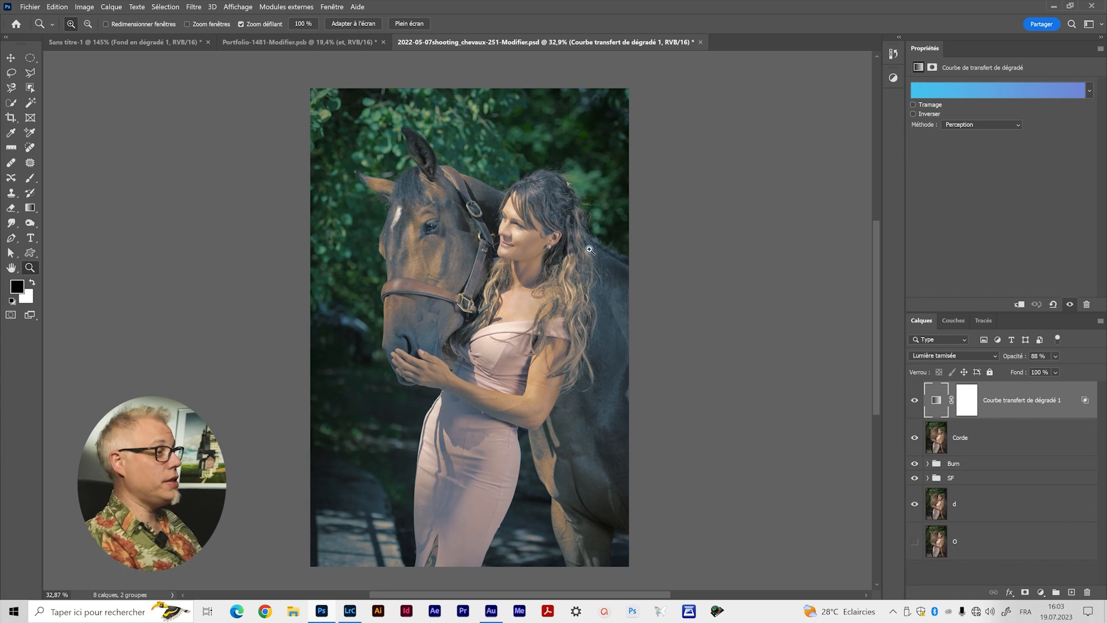
drag(500, 407, 499, 378)
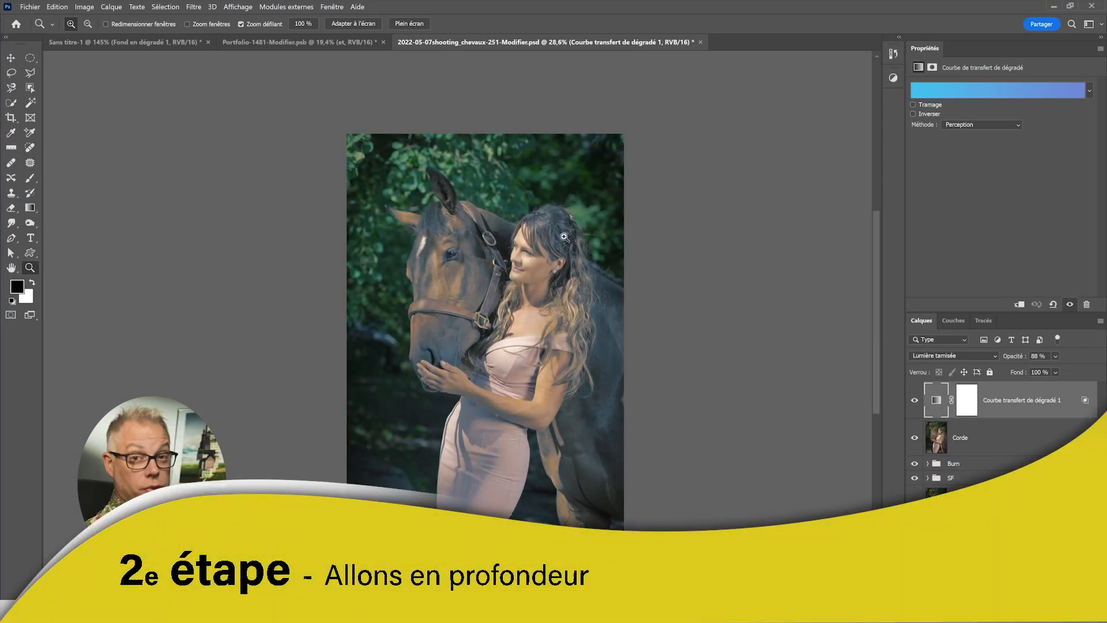
- In the Sans titre-1 document, set the active layer's black blend limit to 44 for Fond en dégradé 1
click(165, 41)
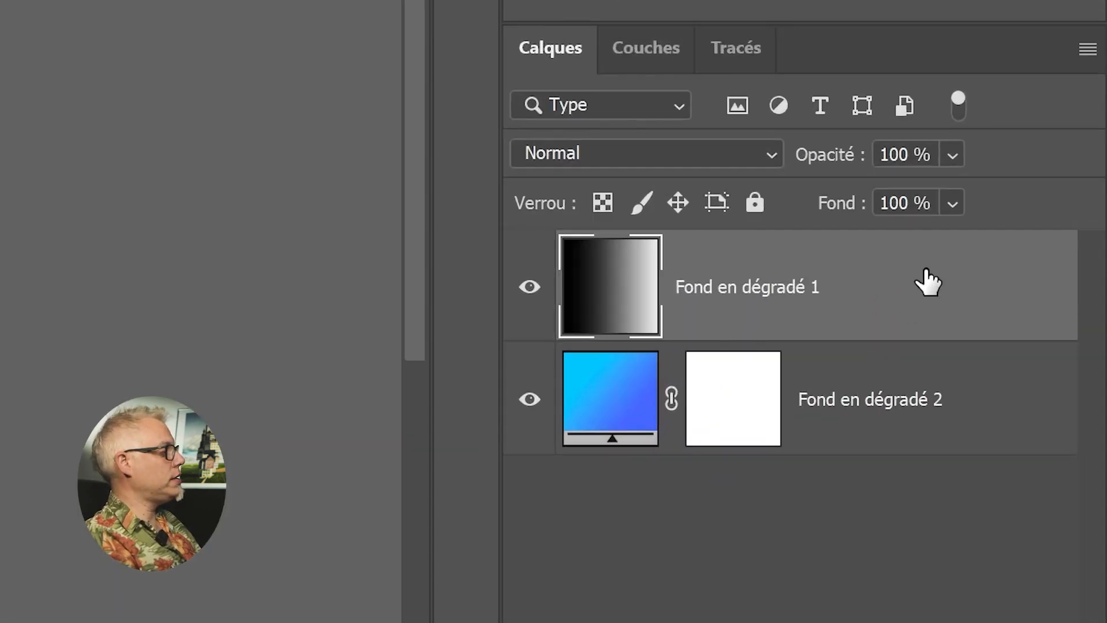
double_click(926, 278)
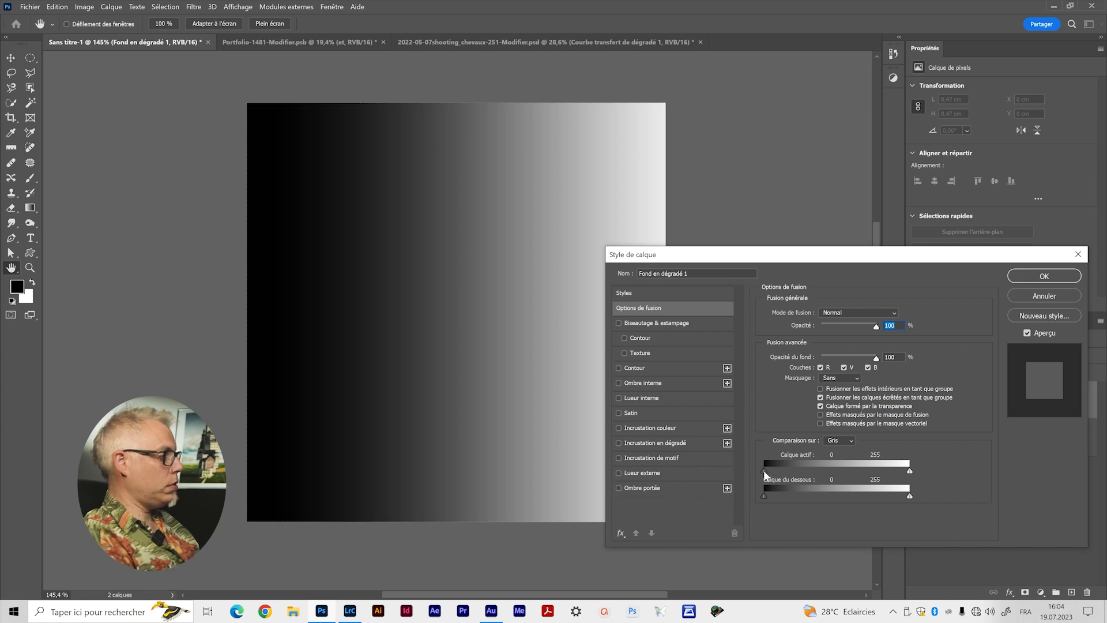
drag(763, 469, 771, 470)
drag(774, 469, 790, 469)
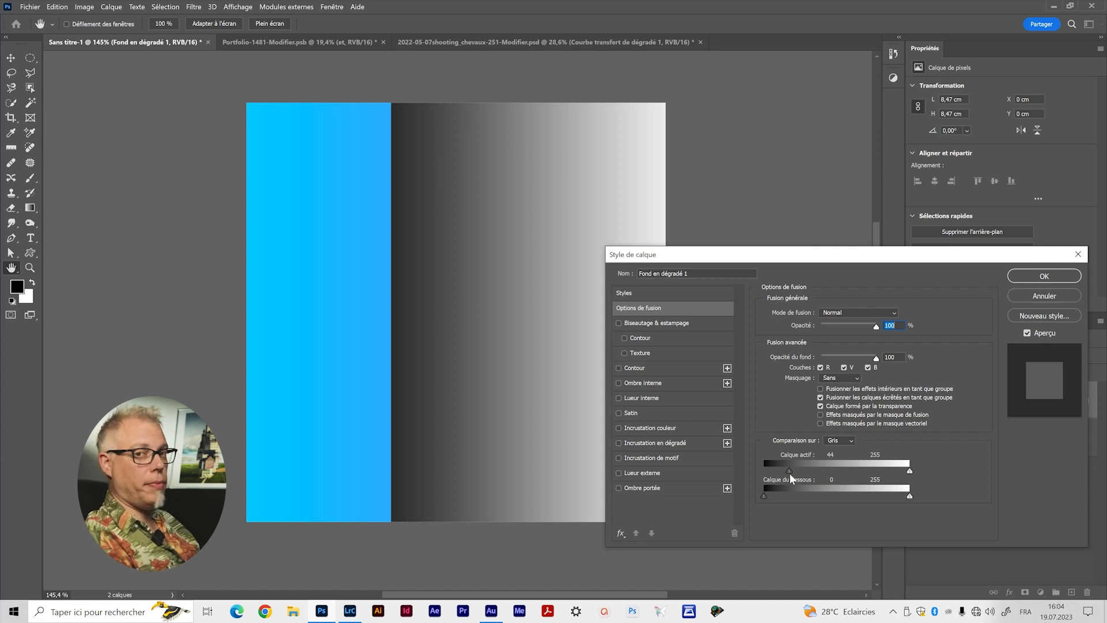
- Try the active layer's black blend limit at 128 and 255 for Fond en dégradé 1, and return it to 0
drag(790, 469, 833, 467)
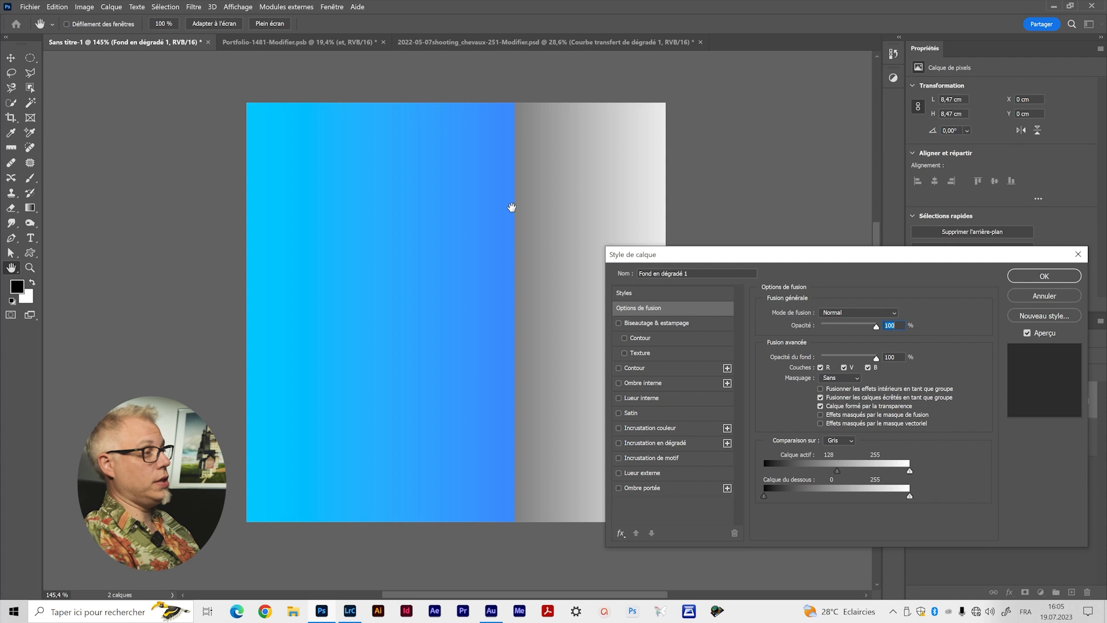
drag(835, 470, 921, 468)
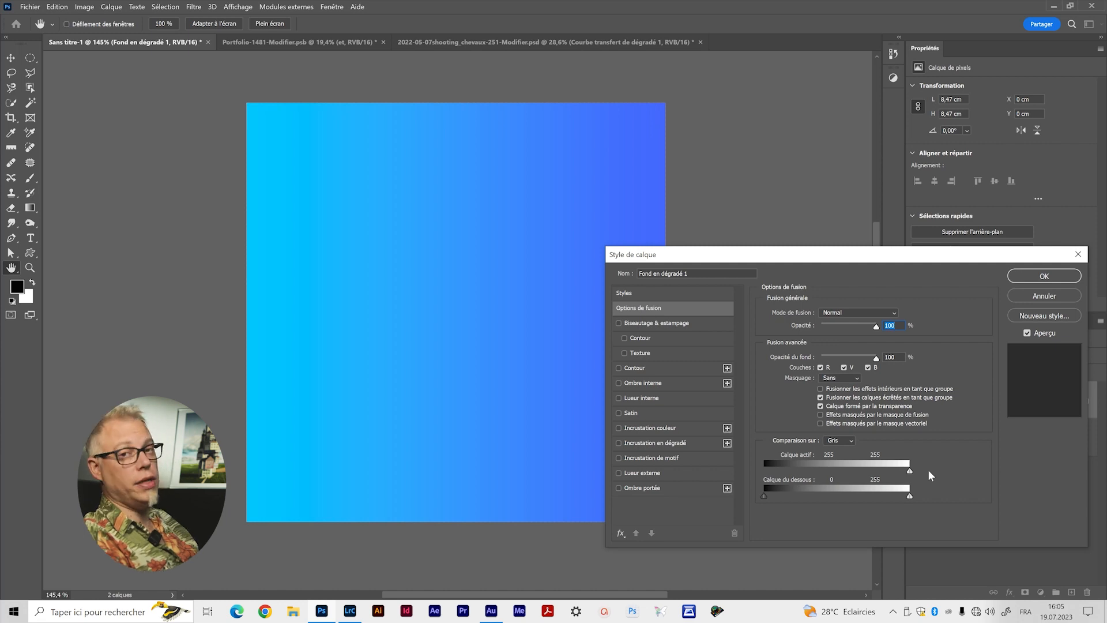
drag(910, 470, 765, 472)
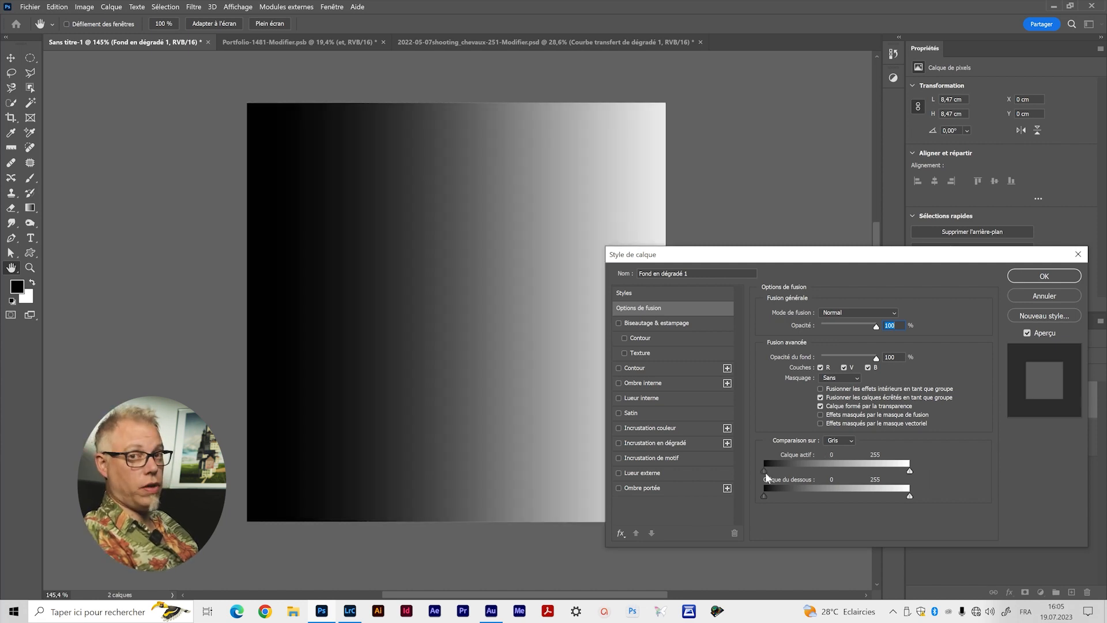
- Try the active layer's white blend limit at 128 and 0 for Fond en dégradé 1
drag(844, 263, 168, 168)
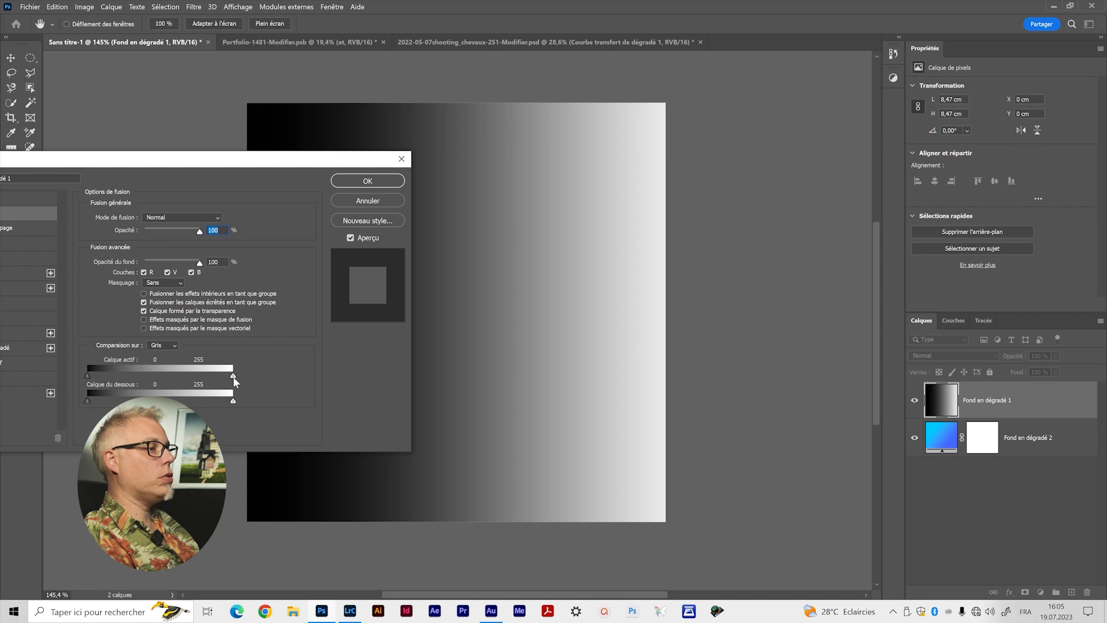
drag(233, 376, 160, 376)
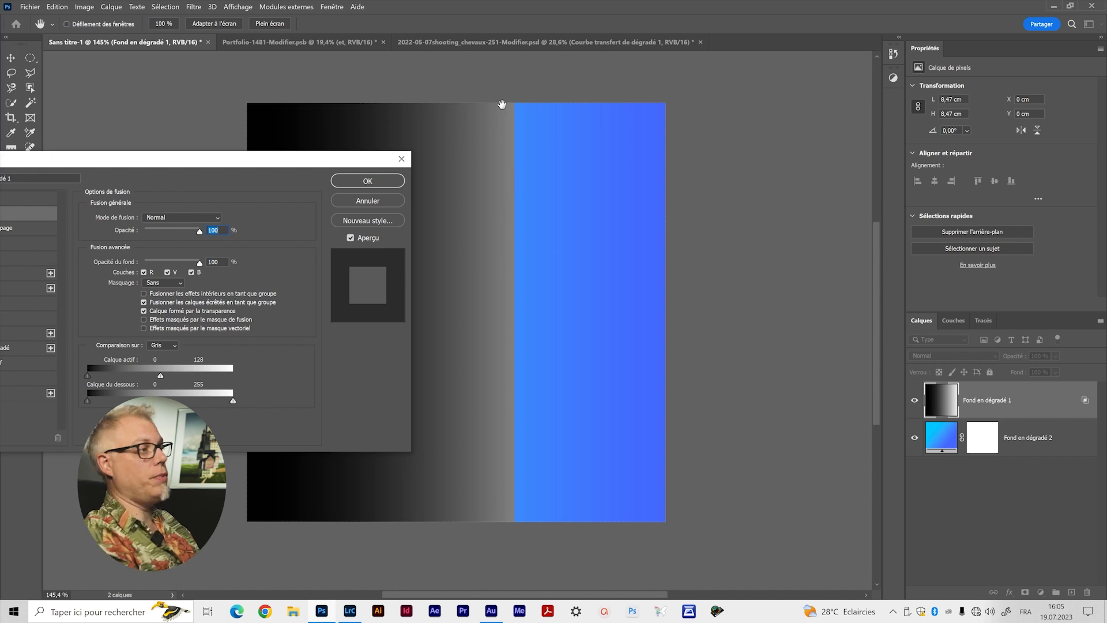
drag(160, 375, 82, 368)
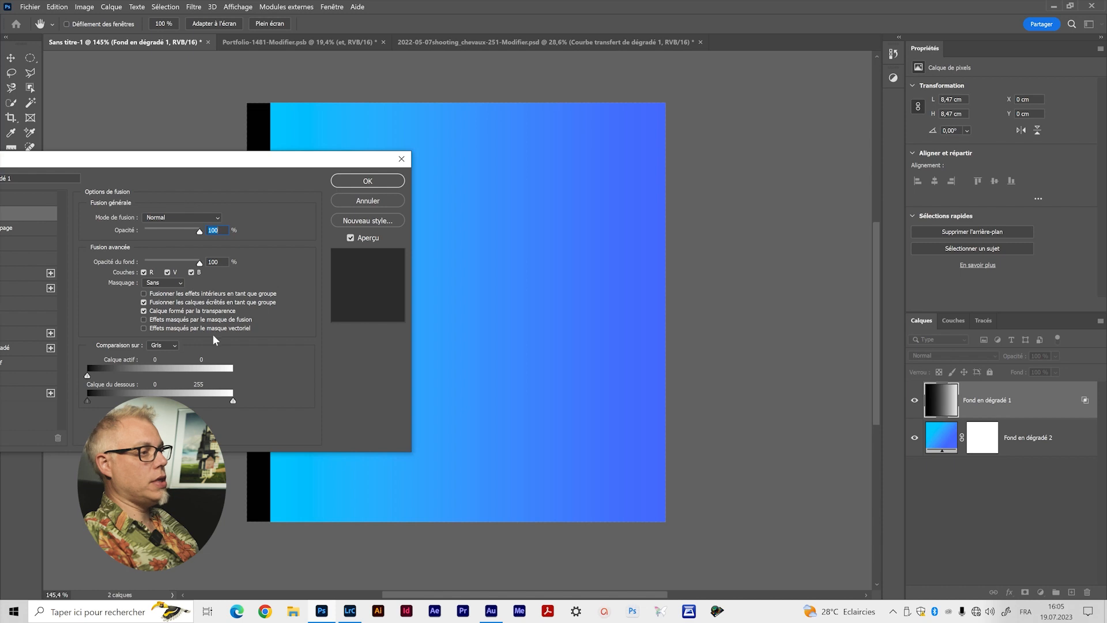
drag(199, 163, 192, 281)
drag(81, 496, 84, 496)
drag(84, 496, 81, 495)
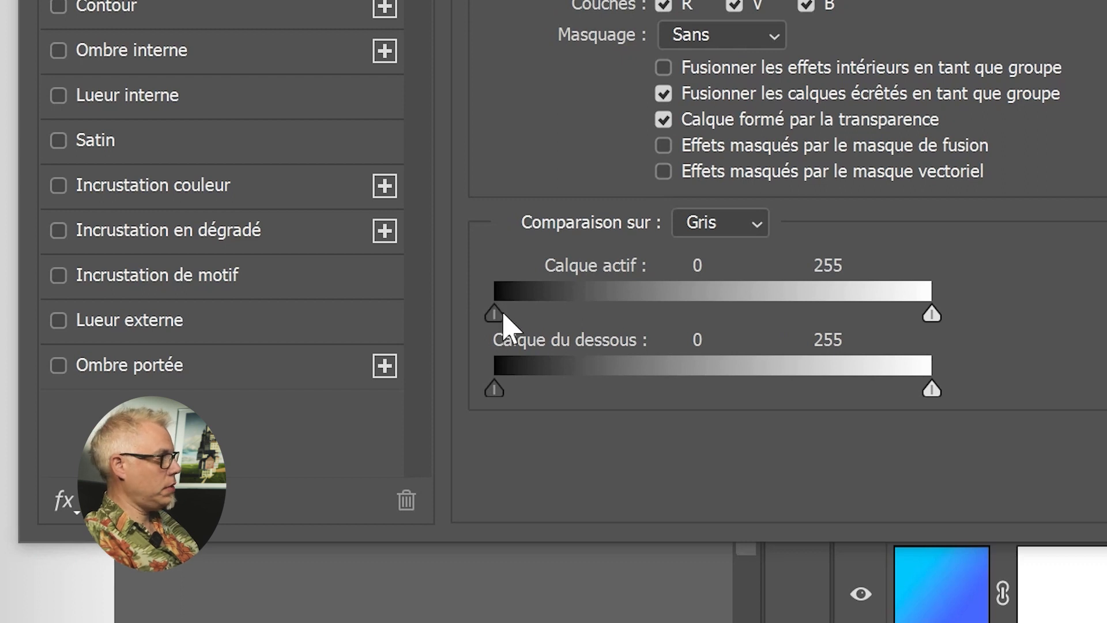
- Set the active layer's black blend limit to 38, keeping the gradient canvas in sight beside the dialog
drag(497, 324, 553, 324)
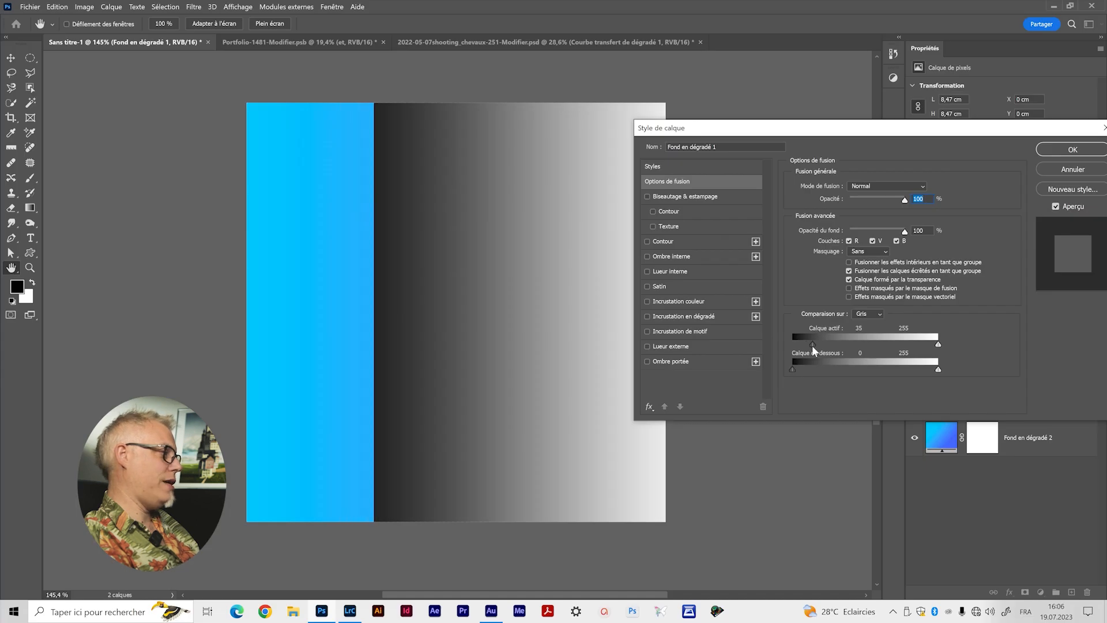
drag(812, 345, 812, 343)
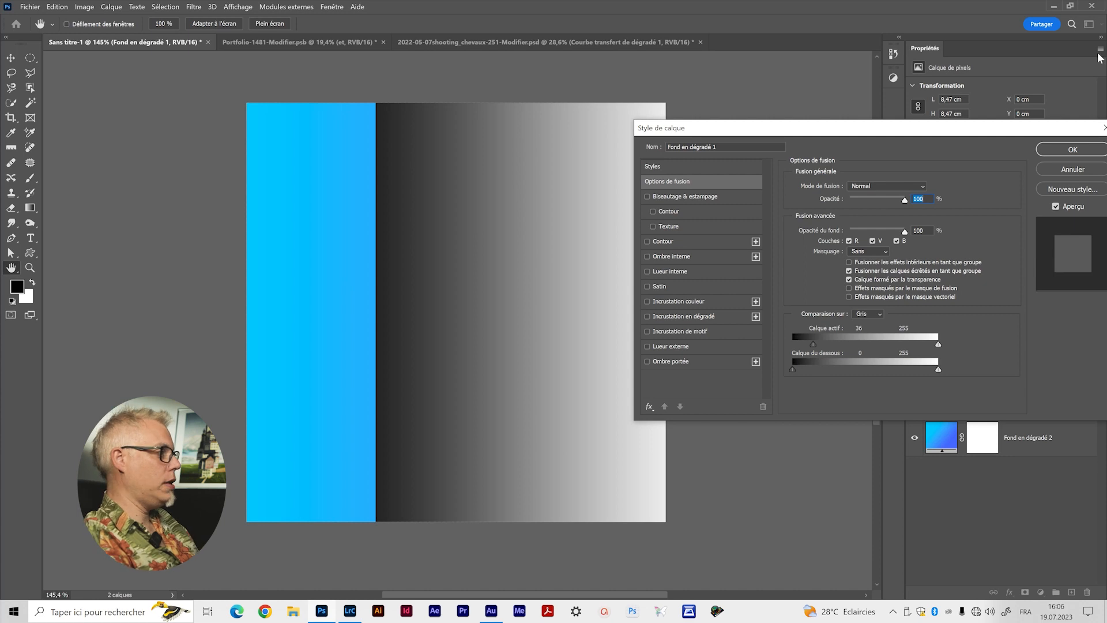
drag(940, 131, 615, 123)
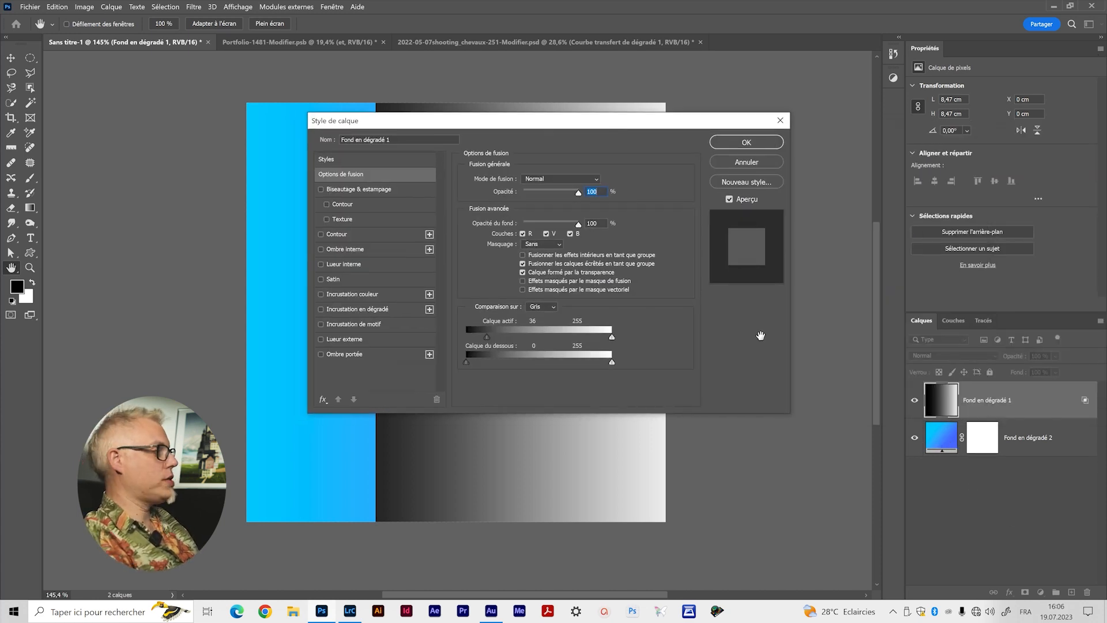
drag(621, 121, 963, 160)
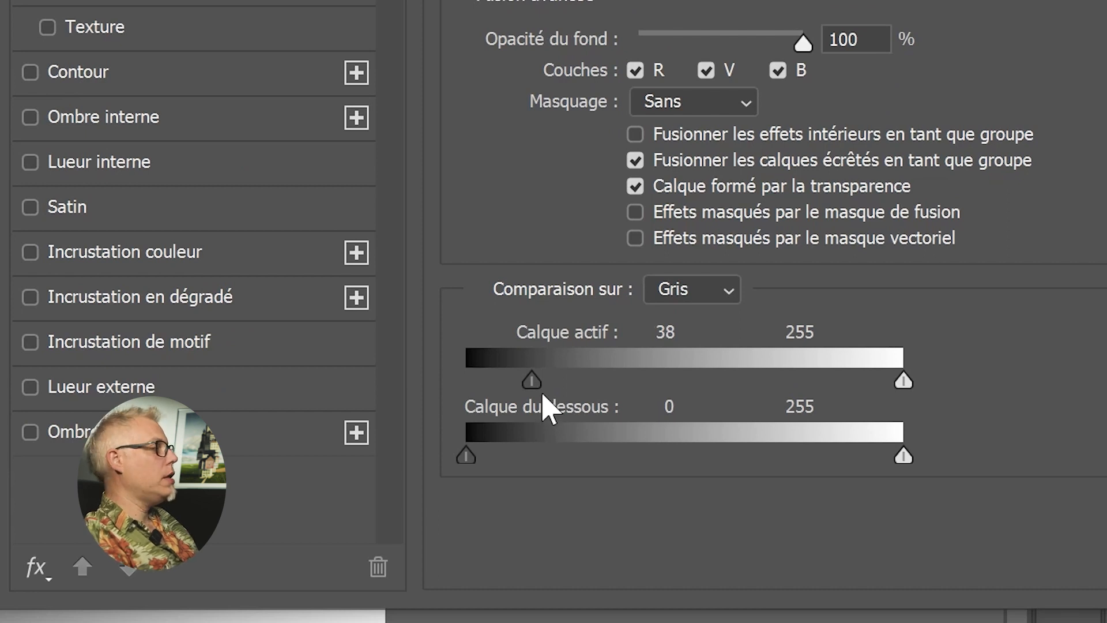
- Split the active layer's black blend limit into a 38 / 85 transition and widen it to 38 / 129
drag(533, 378, 615, 383)
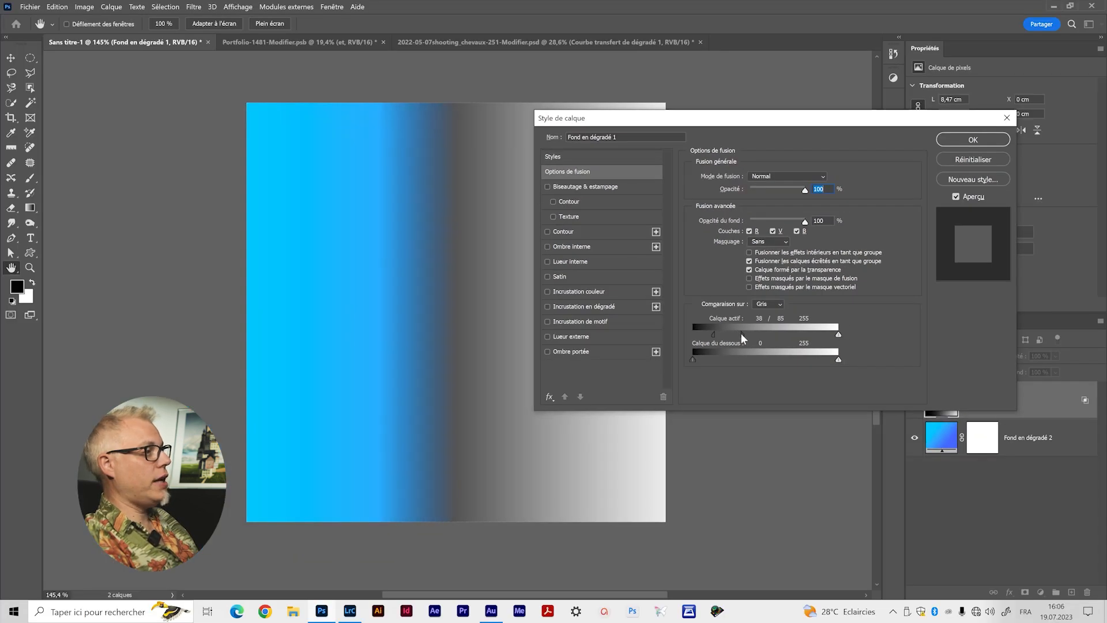
drag(743, 338, 767, 339)
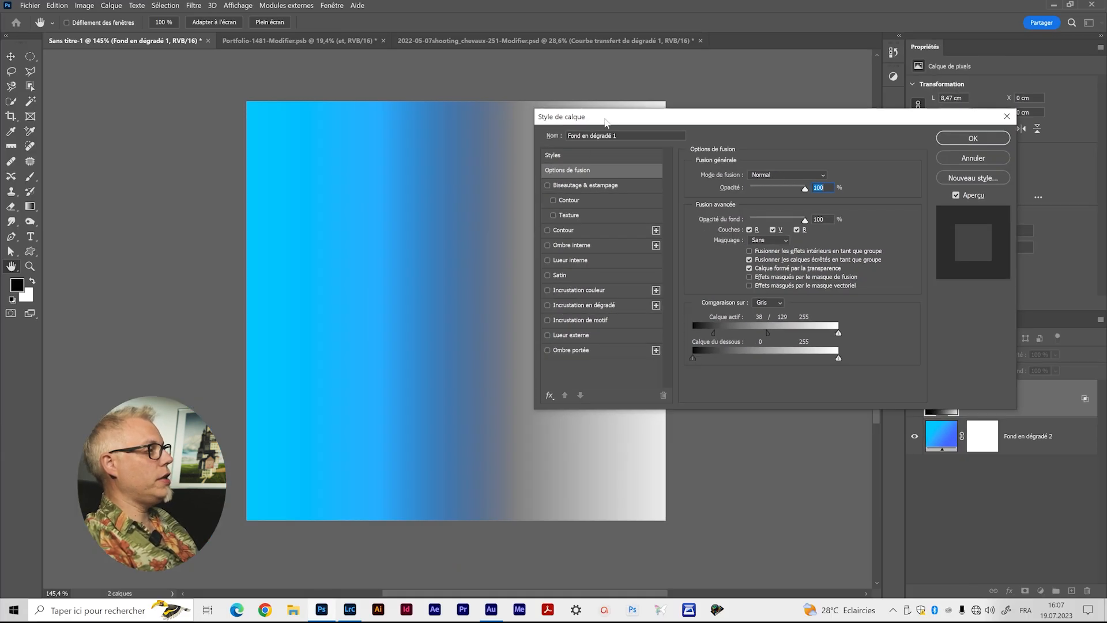
drag(607, 123, 718, 141)
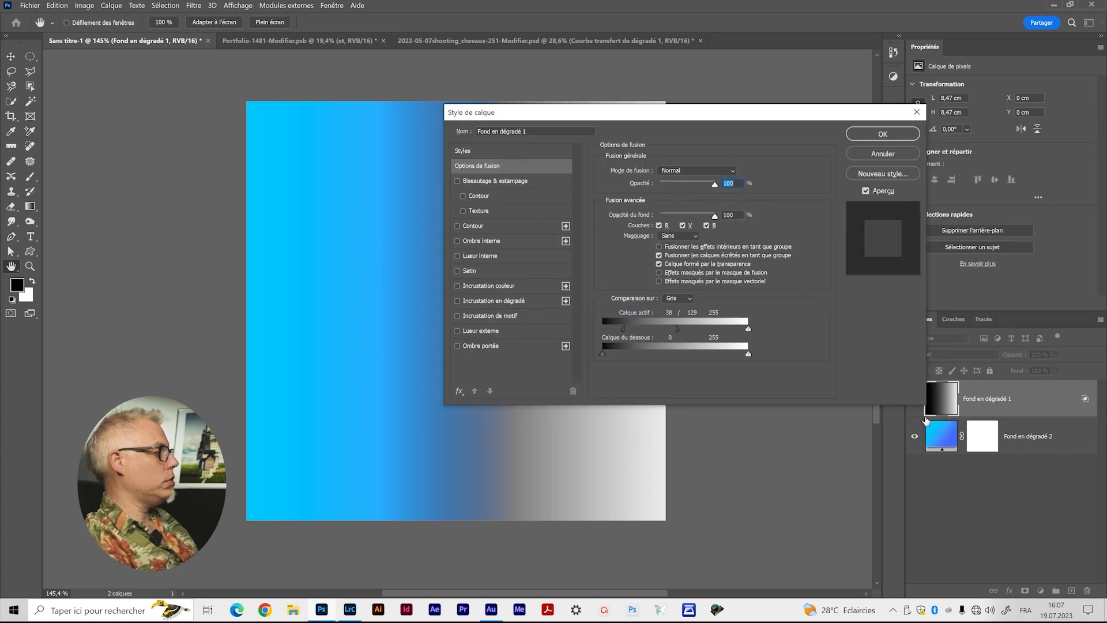
- Split the active layer's white blend limit, trying 183 / 209 and 136 / 229 transitions, and return it to 255
drag(854, 350, 905, 350)
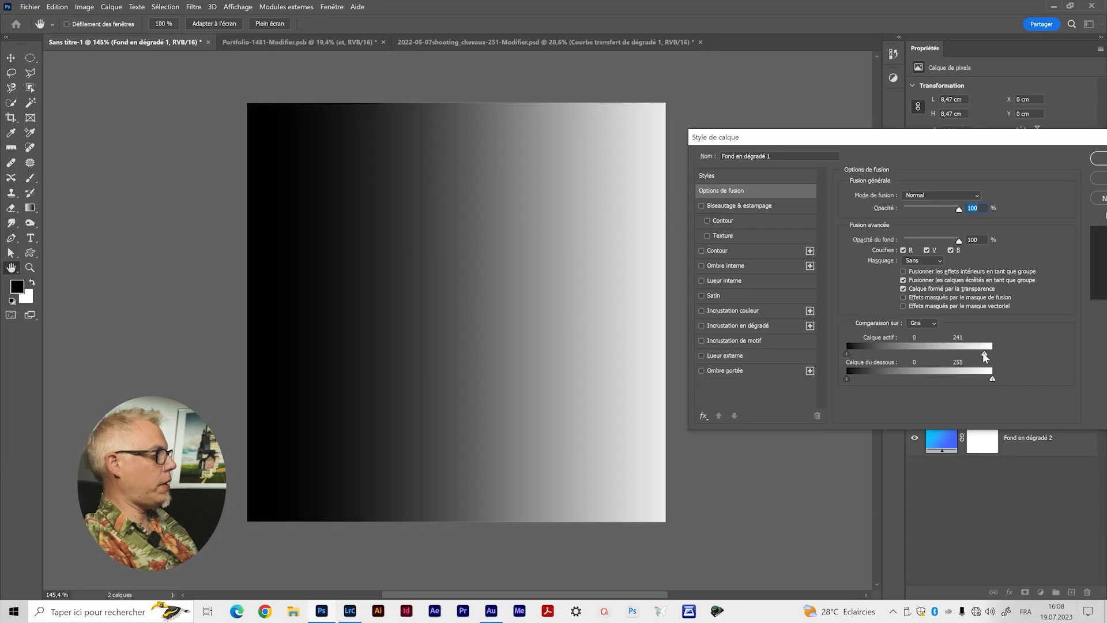
drag(982, 352, 964, 354)
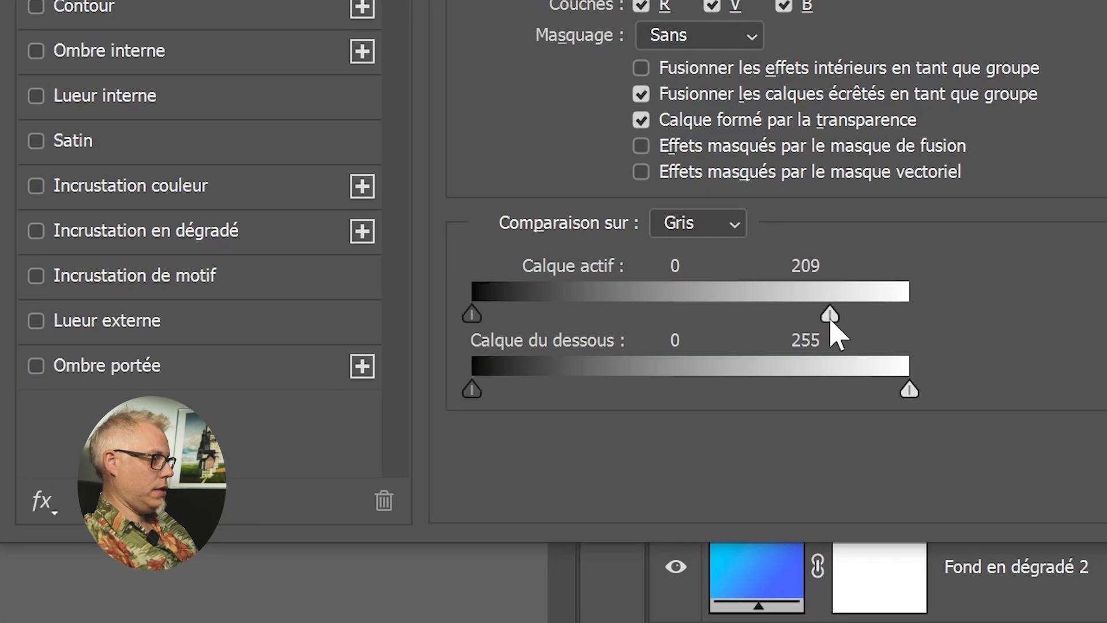
drag(830, 320, 786, 321)
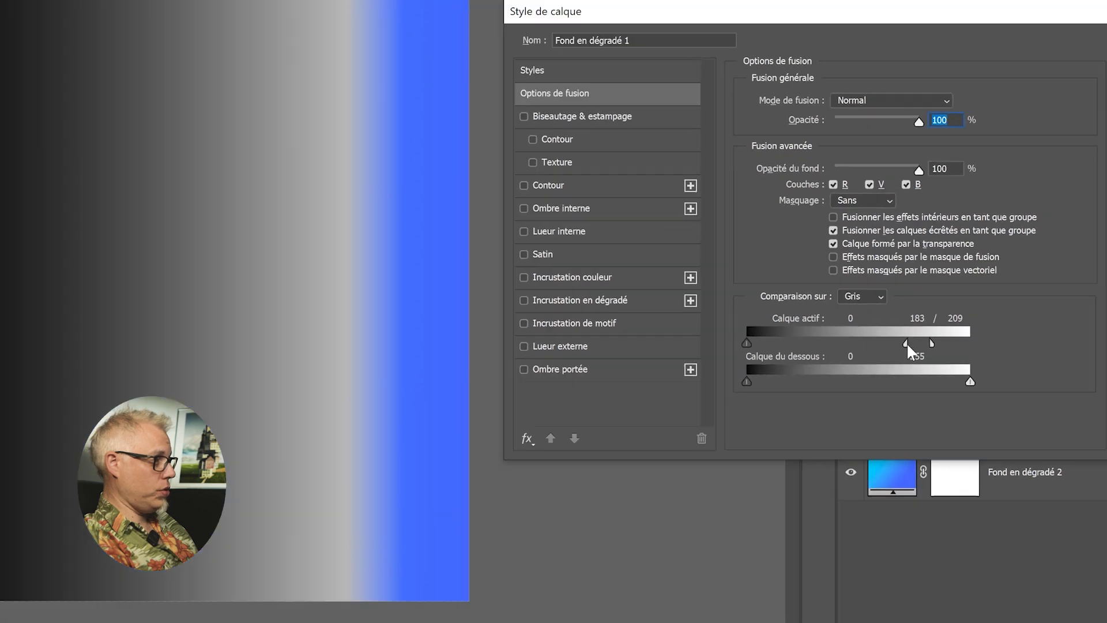
drag(906, 342, 979, 355)
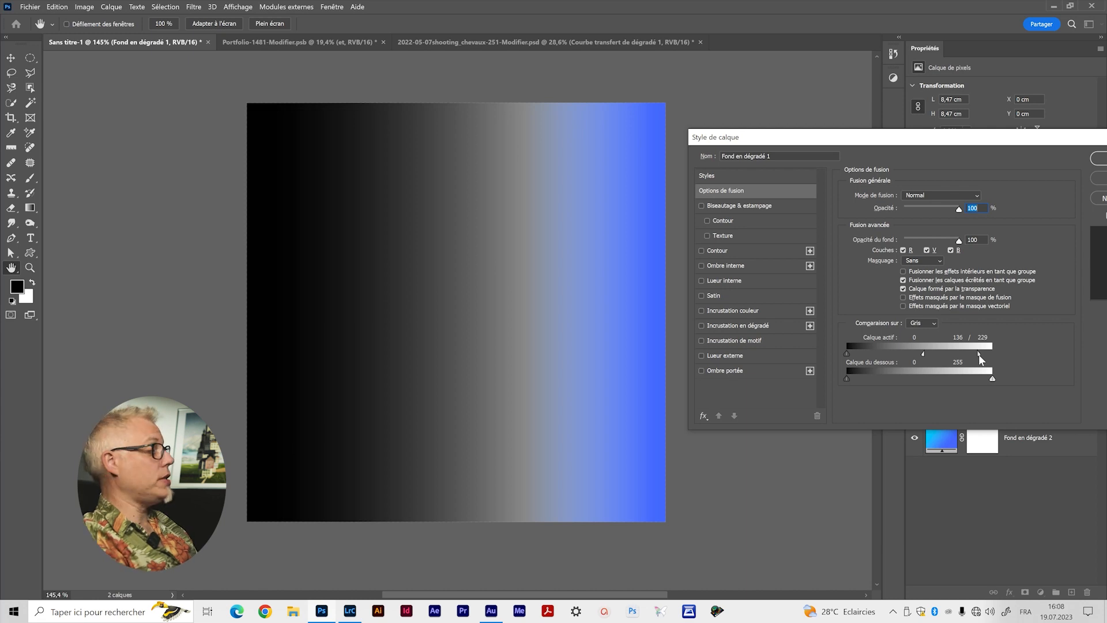
drag(924, 354, 990, 354)
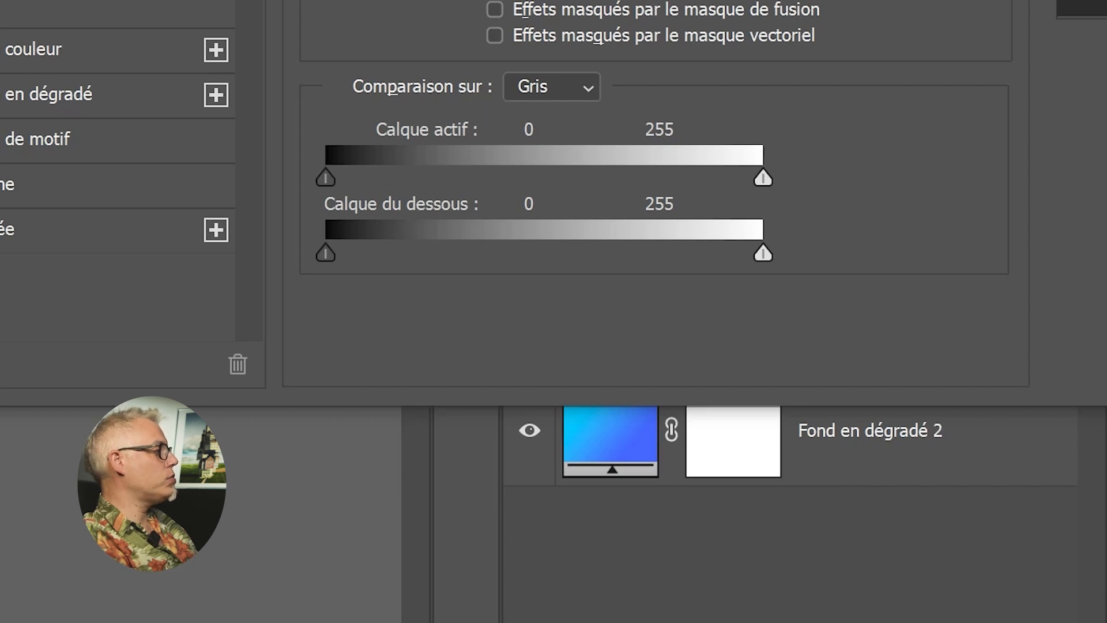
- Try the active layer's white blend limit at 218 while viewing the gradient, and return it to 255
drag(1101, 1, 3, 1)
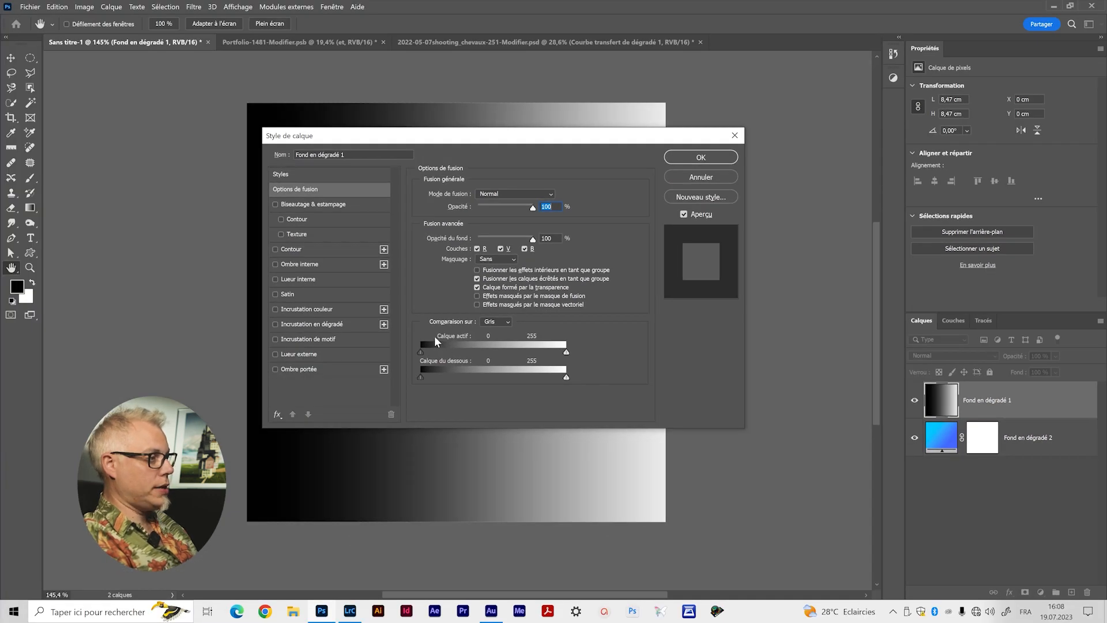
drag(567, 354, 544, 353)
drag(581, 144, 968, 115)
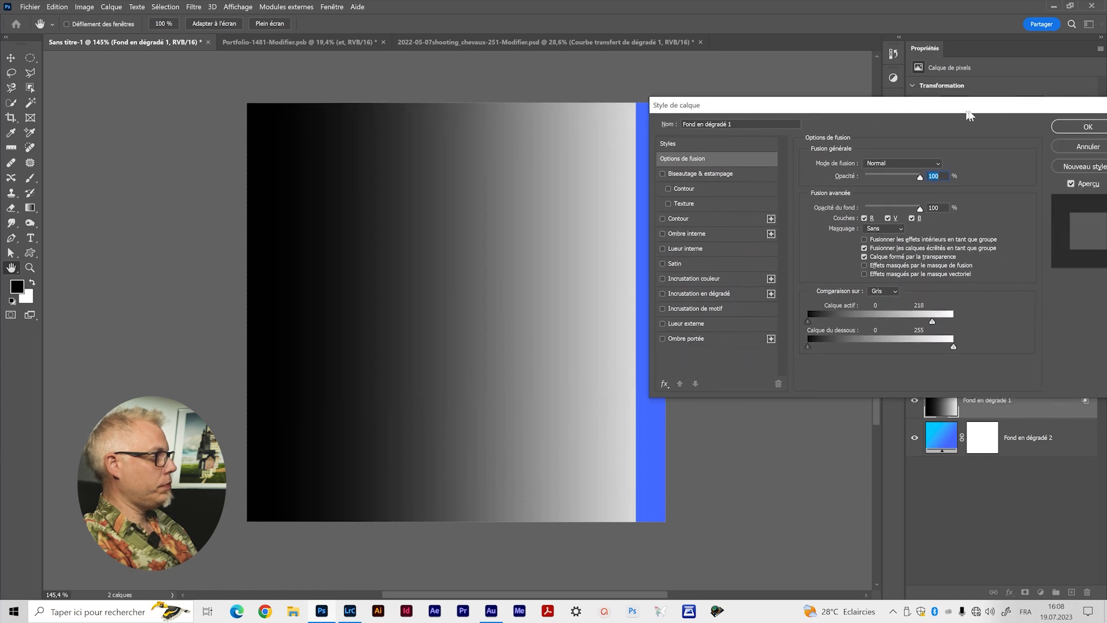
mouse_move(932, 322)
mouse_down()
mouse_move(882, 322)
mouse_move(953, 322)
mouse_up()
drag(968, 115, 554, 114)
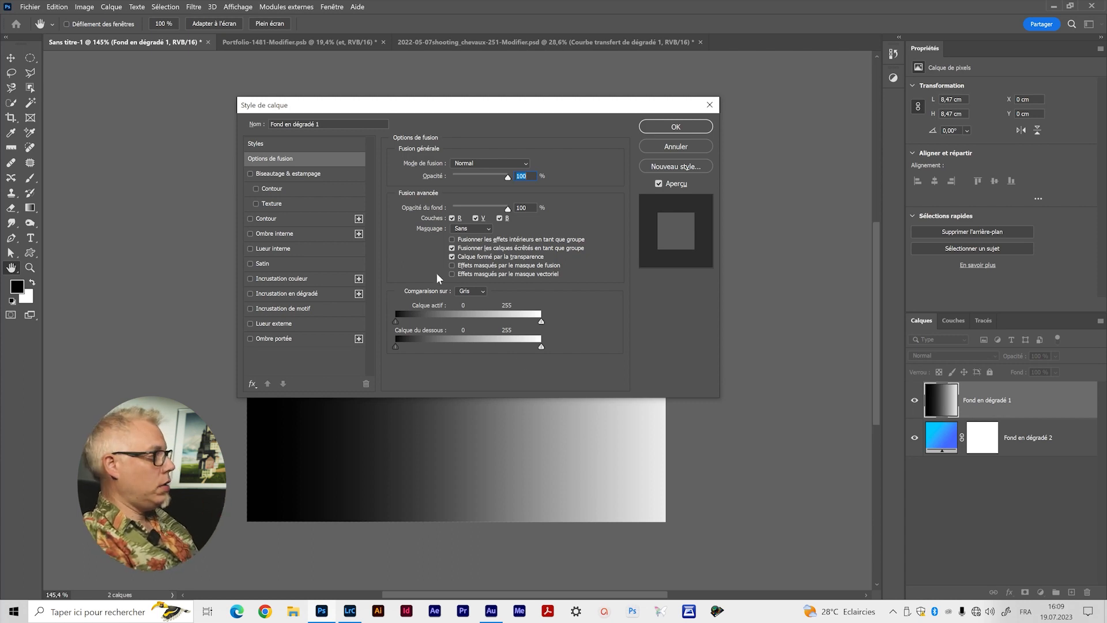
- Try the underlying layer's black blend limit at 25 and 130 for Fond en dégradé 1, and cancel the blending changes
drag(503, 103, 826, 66)
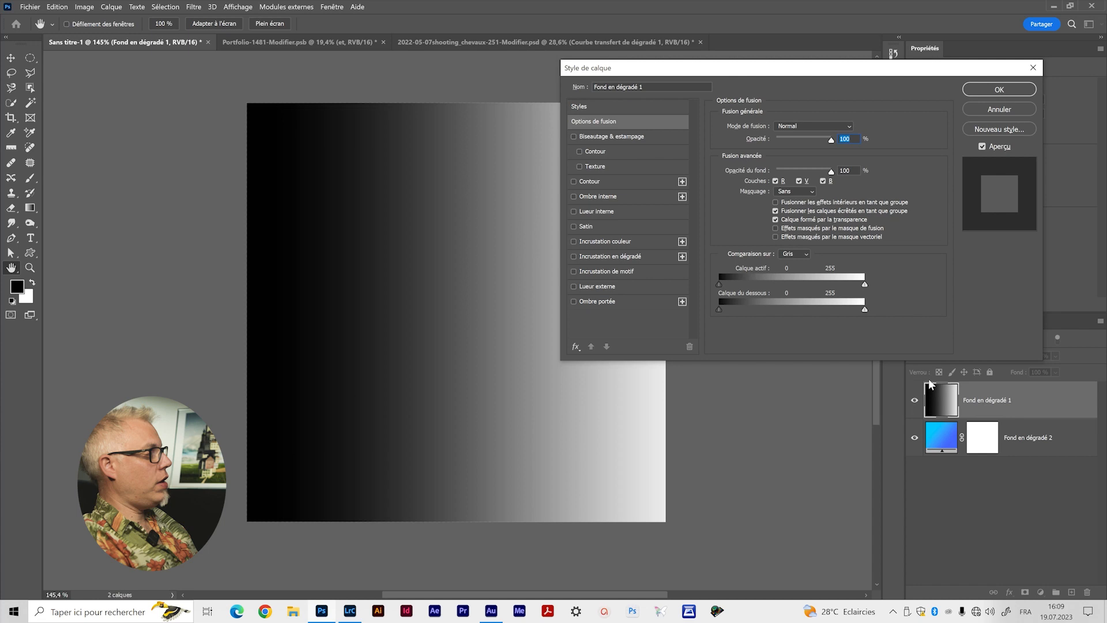
click(931, 424)
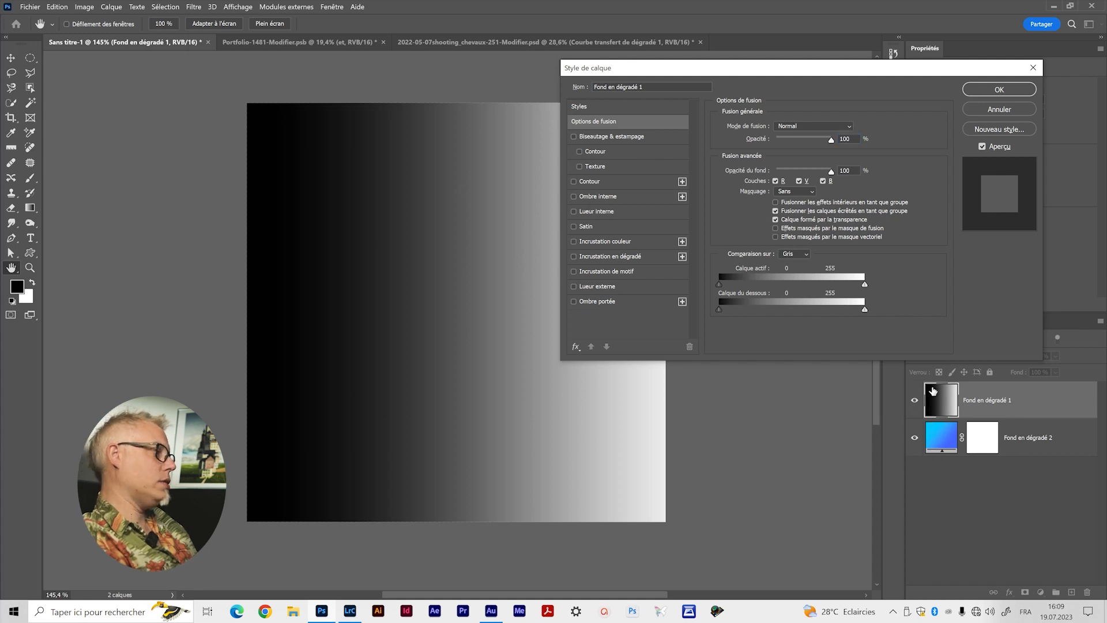
click(719, 310)
mouse_move(731, 307)
mouse_down()
mouse_move(800, 306)
mouse_move(714, 306)
mouse_up()
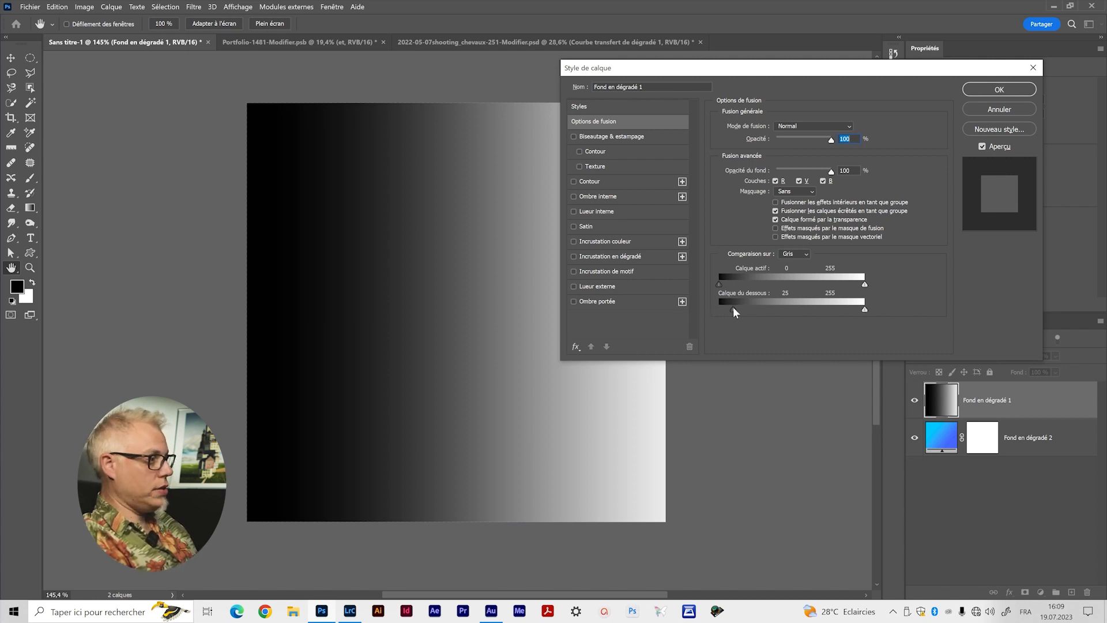
drag(740, 311, 793, 310)
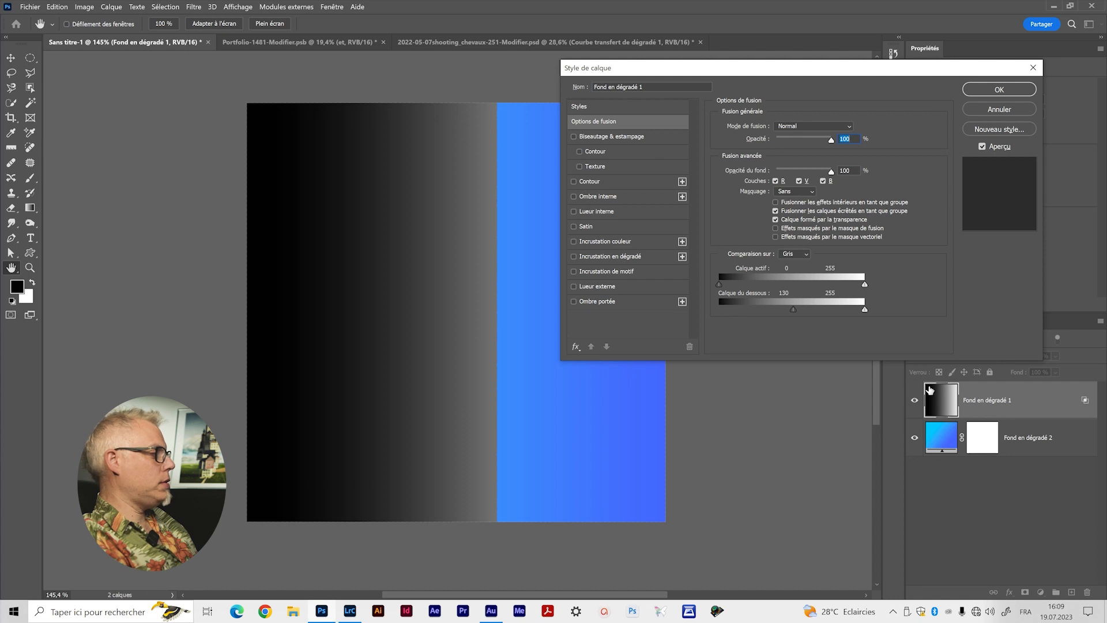
click(988, 111)
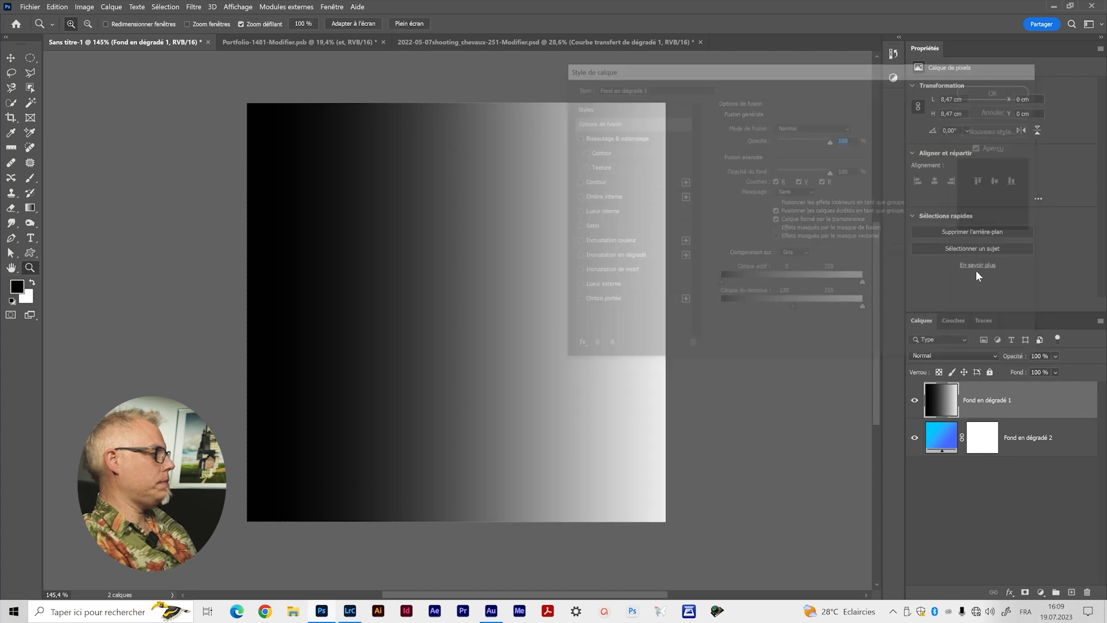
- Check the blue gradient beneath Fond en dégradé 1, and lower the underlying layer's white limit to 122 in its blending options
click(914, 400)
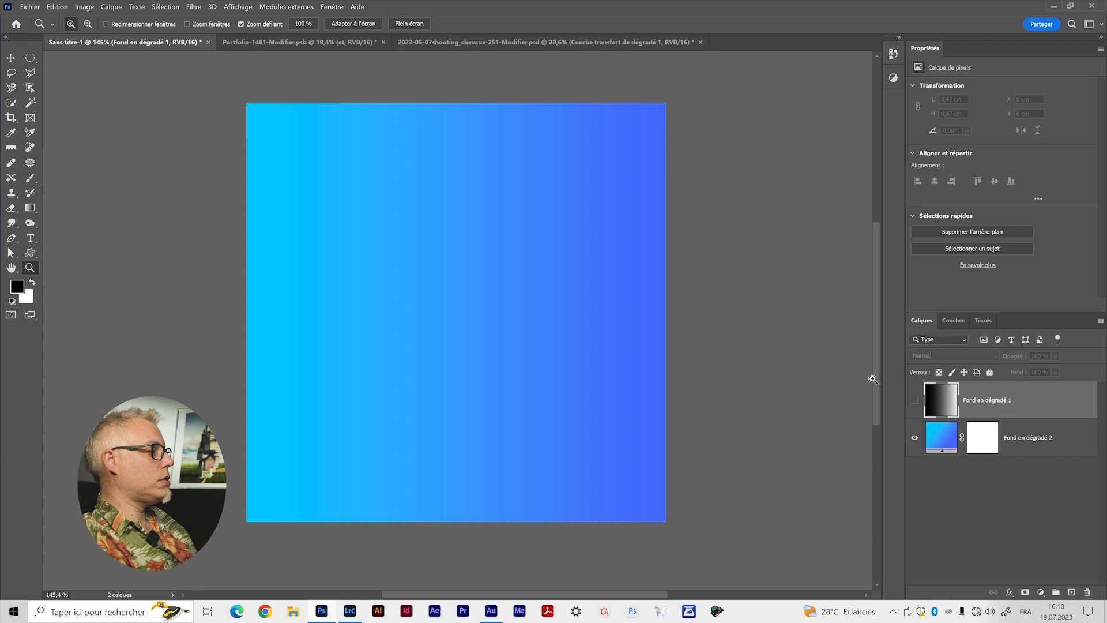
click(915, 404)
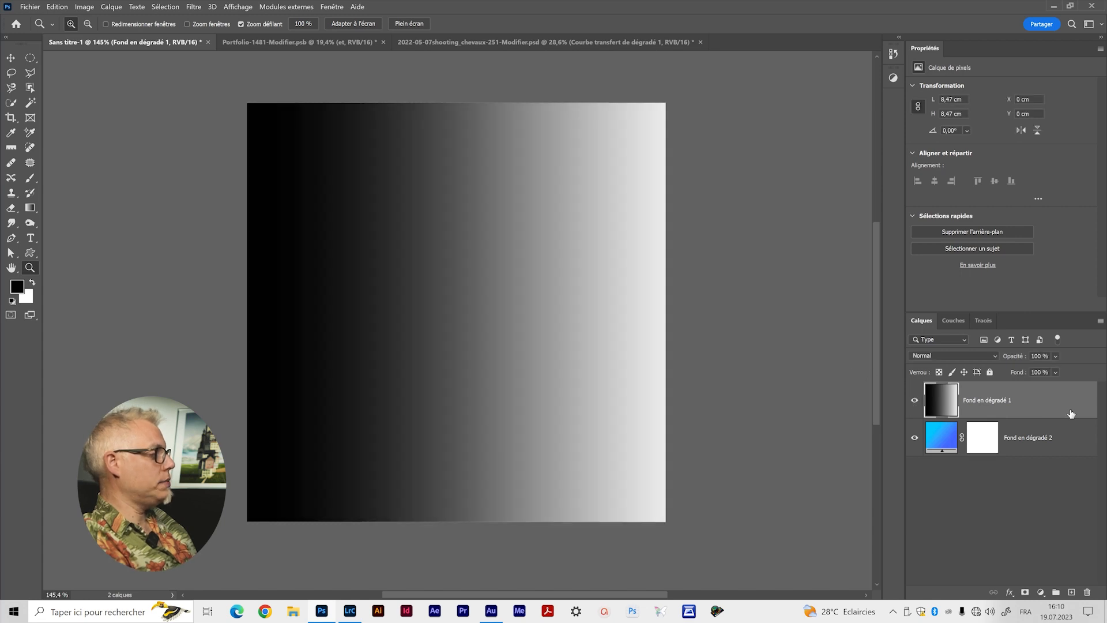
double_click(1069, 403)
drag(842, 74, 839, 25)
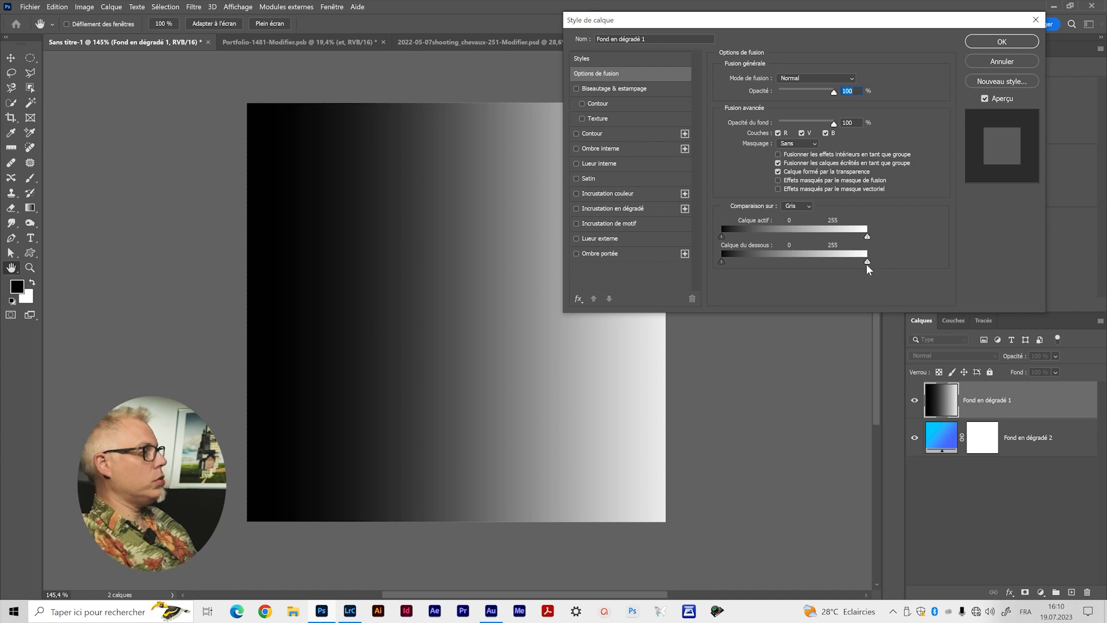
drag(868, 264, 790, 257)
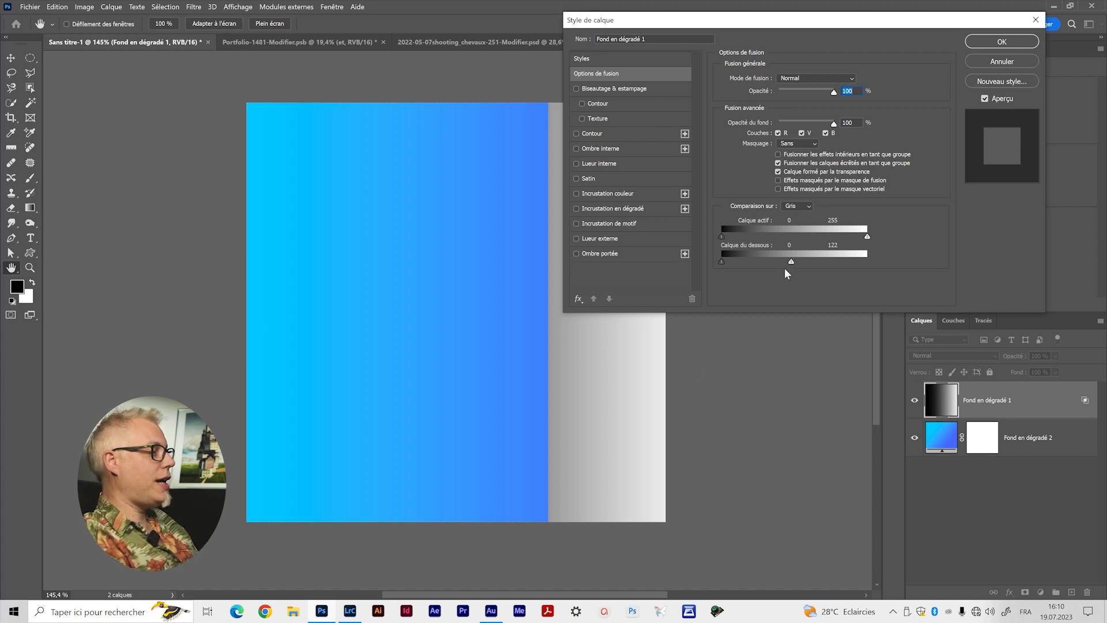
mouse_move(790, 262)
mouse_down()
mouse_move(773, 262)
mouse_move(826, 262)
mouse_move(785, 260)
mouse_up()
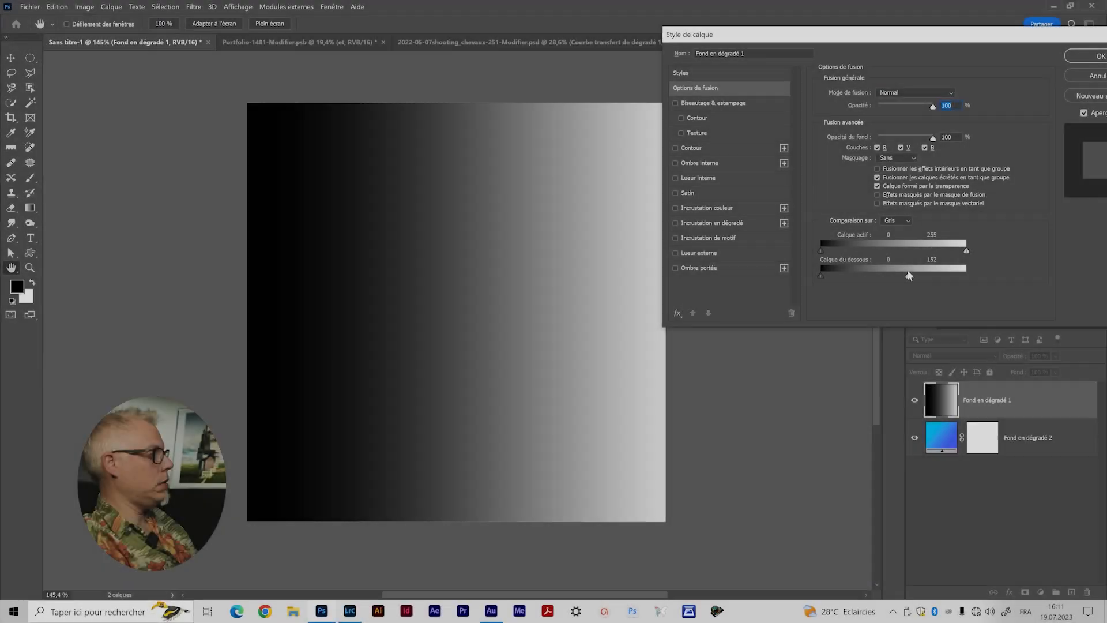
- Try a 97 / 156 transition on the underlying layer's white limit, return it to 255, and raise the underlying black limit
drag(900, 278, 876, 277)
key(alt)
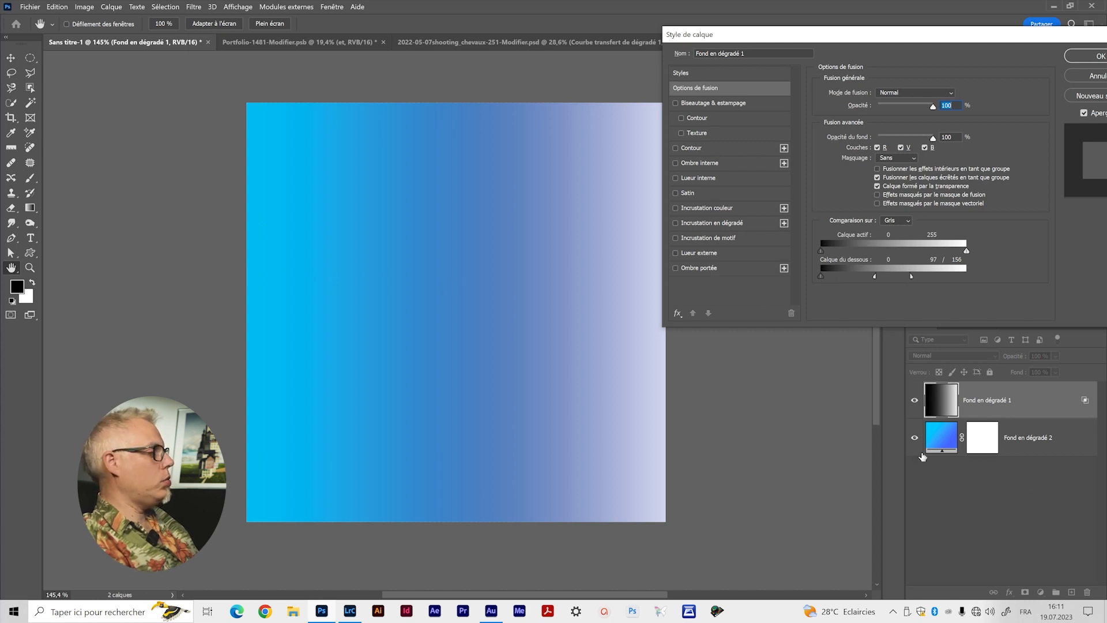
drag(875, 278, 967, 276)
drag(821, 276, 881, 278)
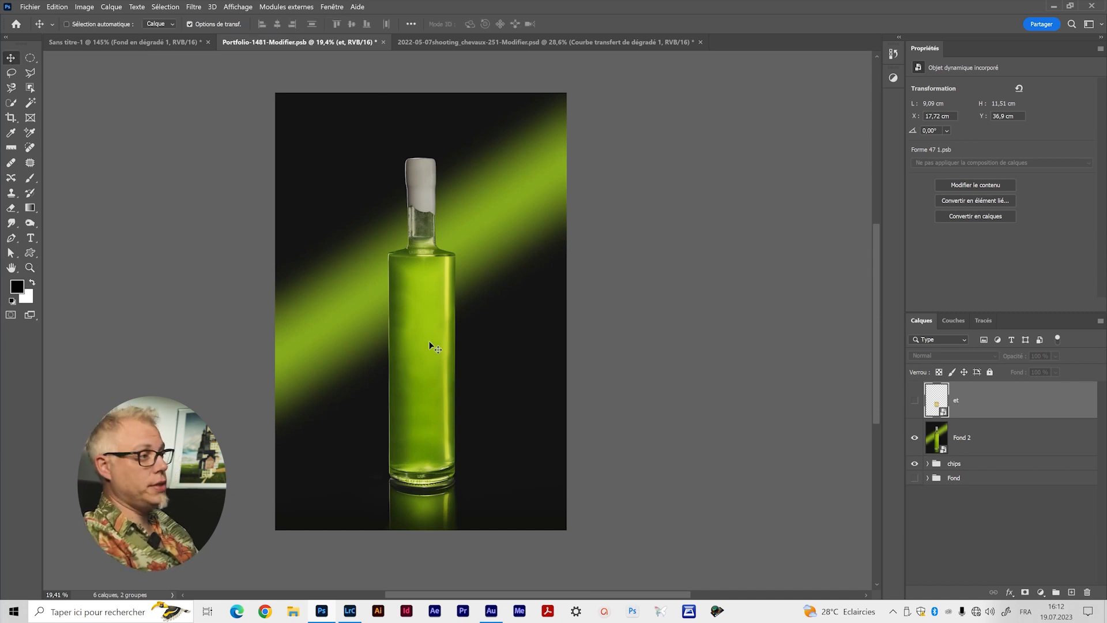
- Show the hidden et label layer on the bottle, toggling its visibility to compare the image with and without it
key(z)
click(420, 309)
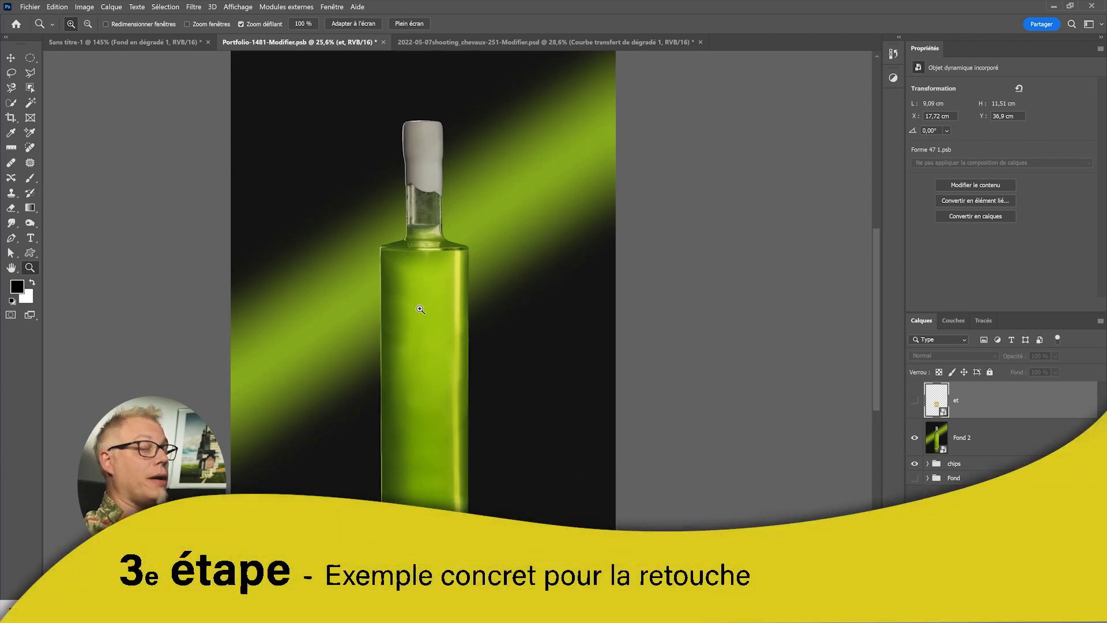
scroll(419, 346, down, 2)
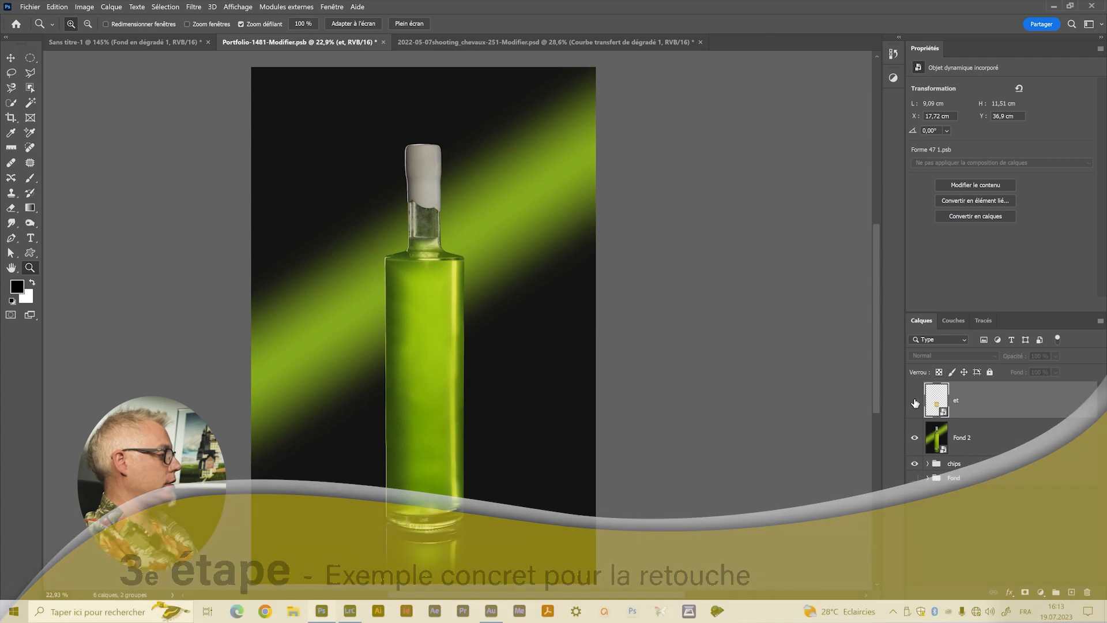
click(915, 400)
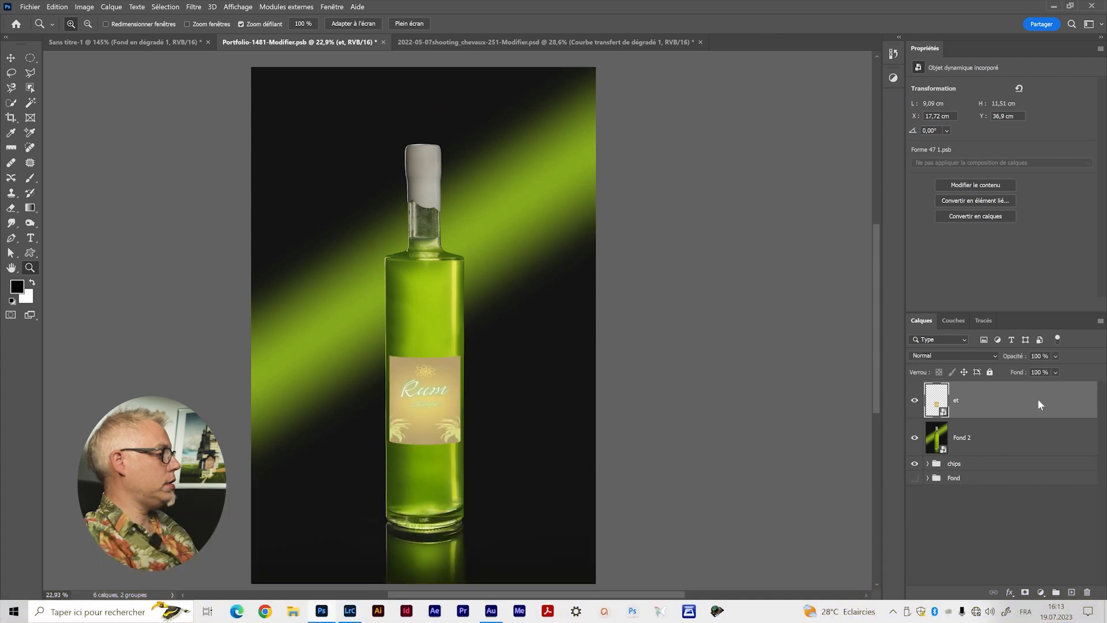
click(914, 400)
click(914, 400)
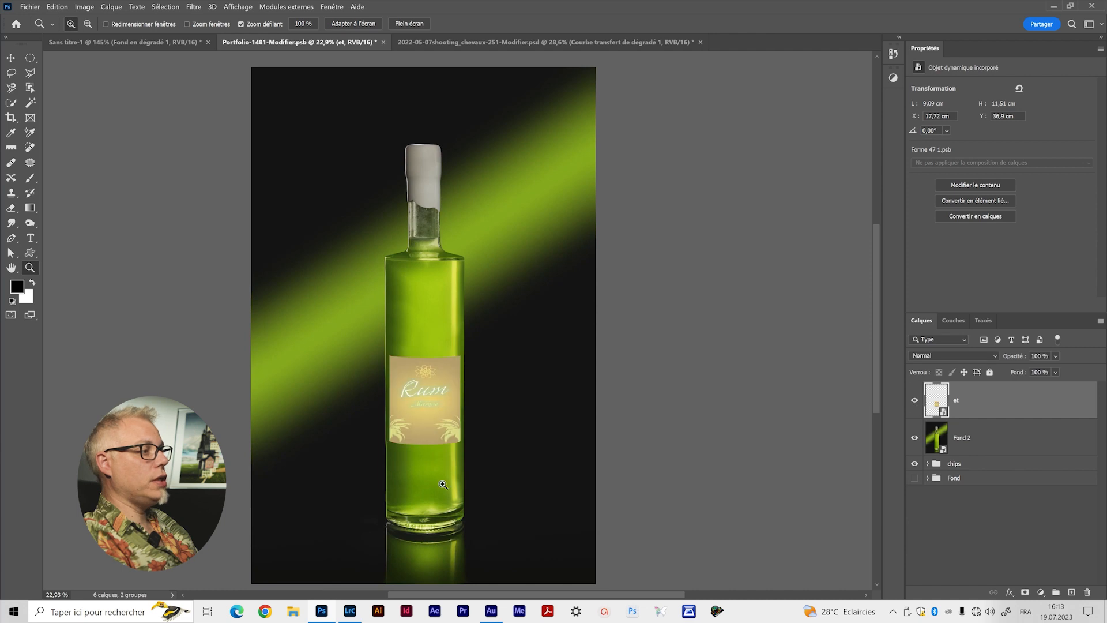
- Open the blending options of the et label layer and split the underlying layer's black limit to 42 / 132
scroll(425, 419, up, 2)
scroll(446, 414, up, 2)
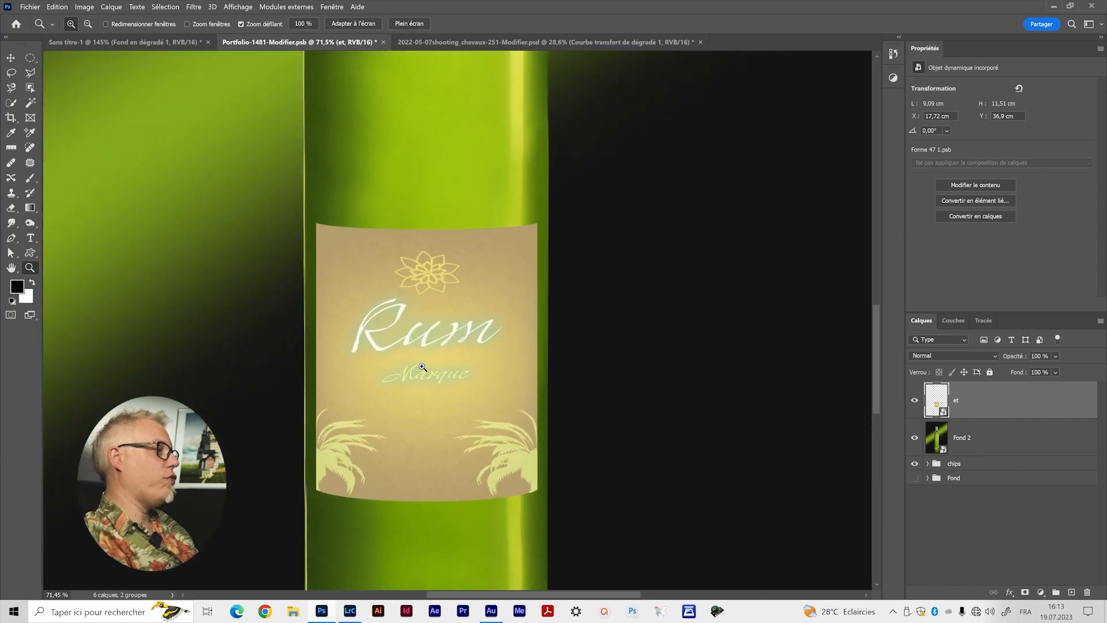
scroll(422, 366, up, 1)
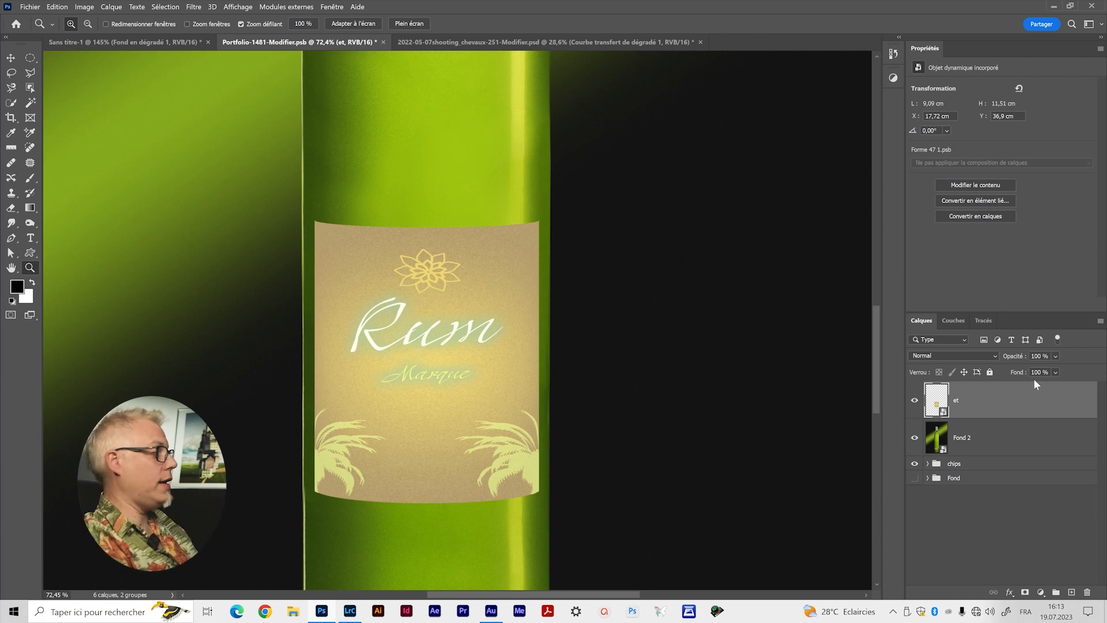
double_click(1051, 408)
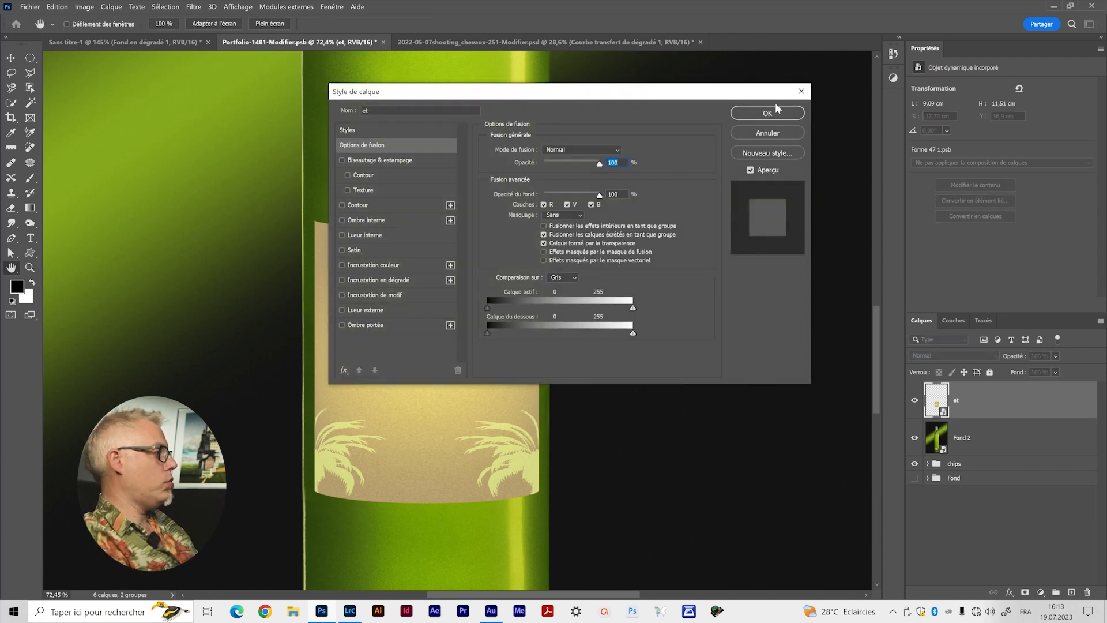
click(776, 132)
right_click(986, 403)
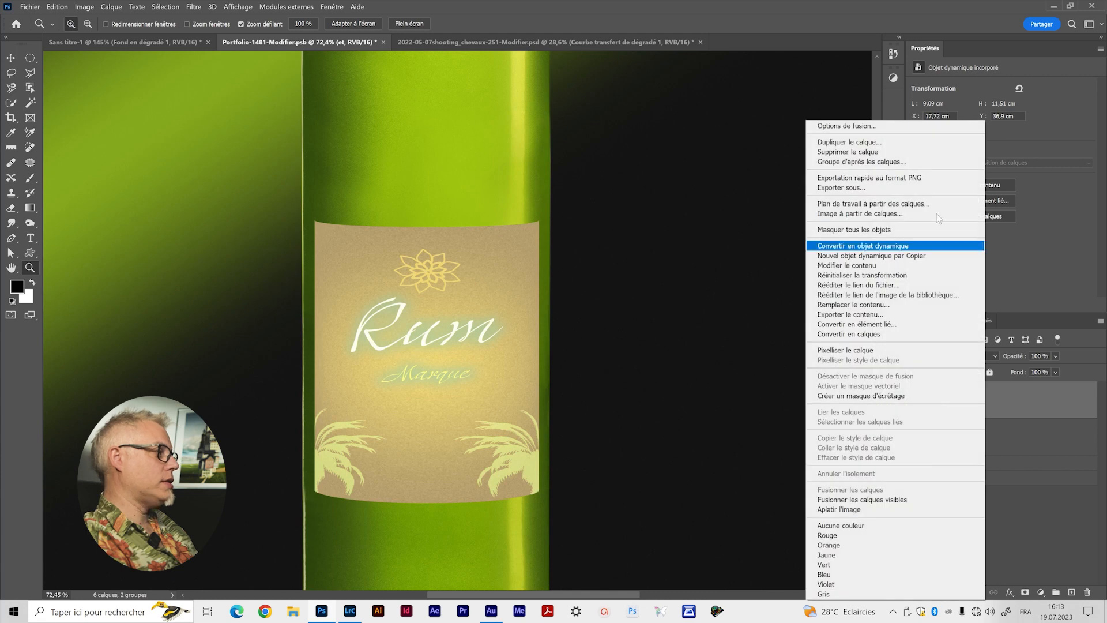
click(837, 127)
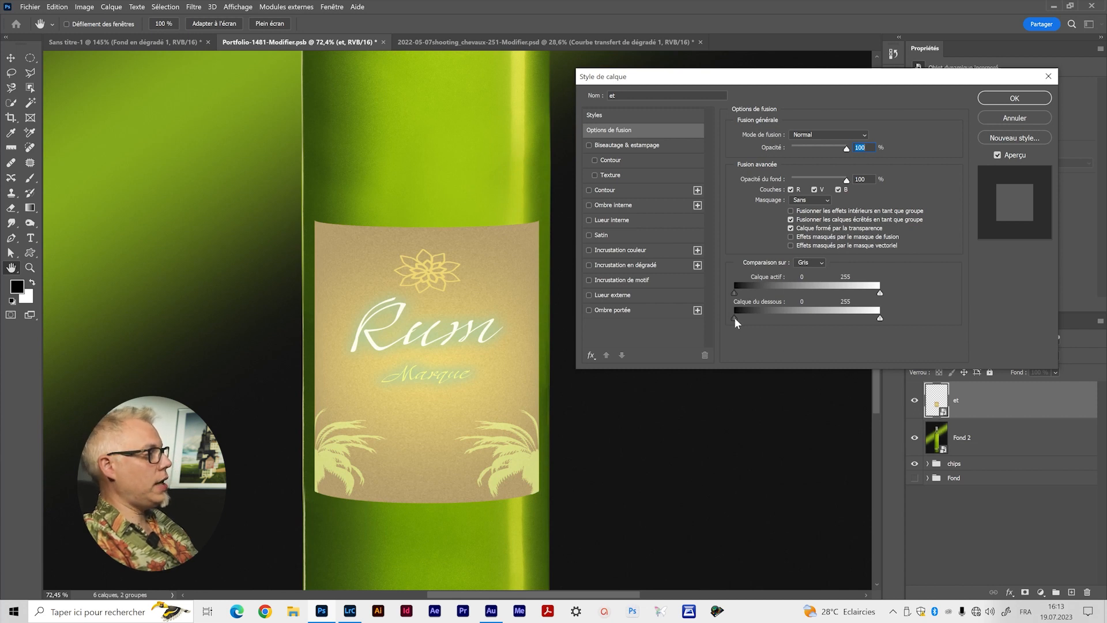
drag(735, 317, 777, 319)
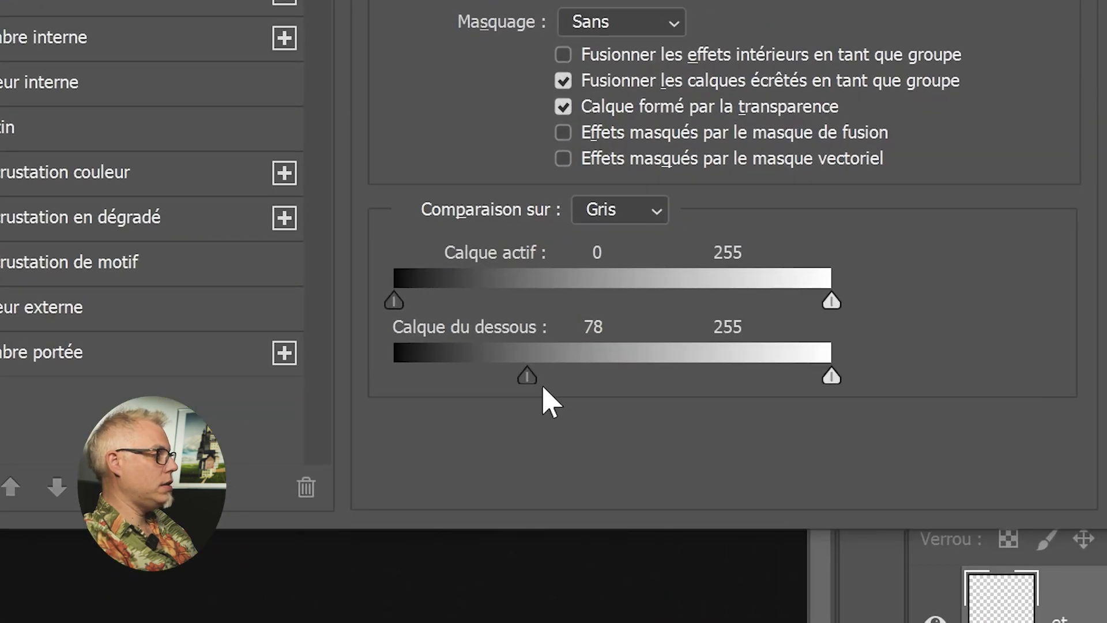
drag(529, 377, 561, 391)
drag(790, 320, 759, 321)
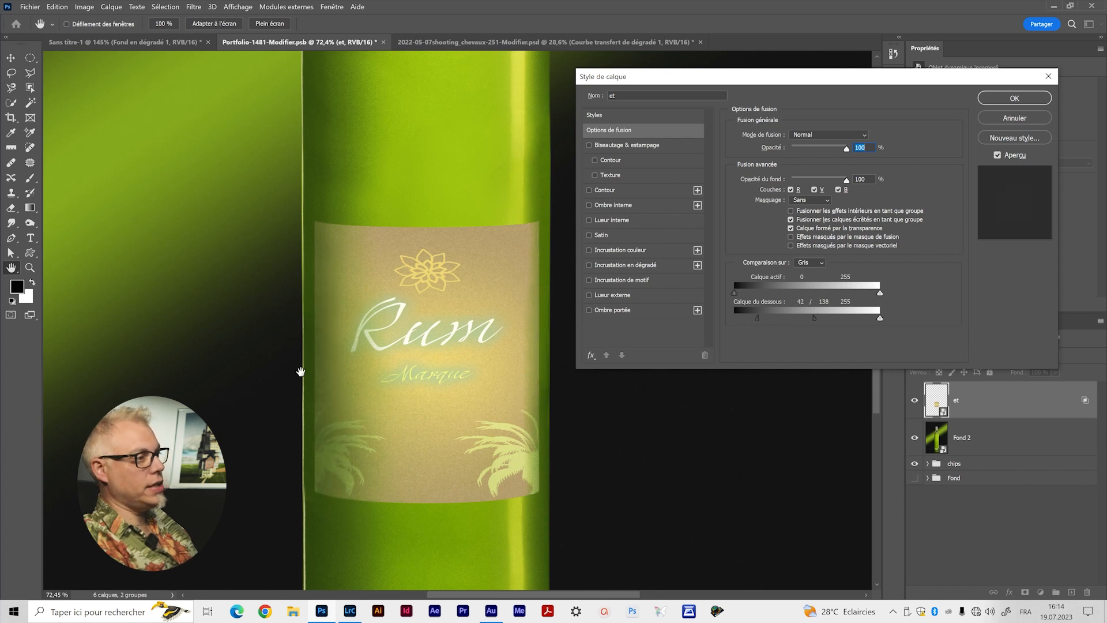
key(alt)
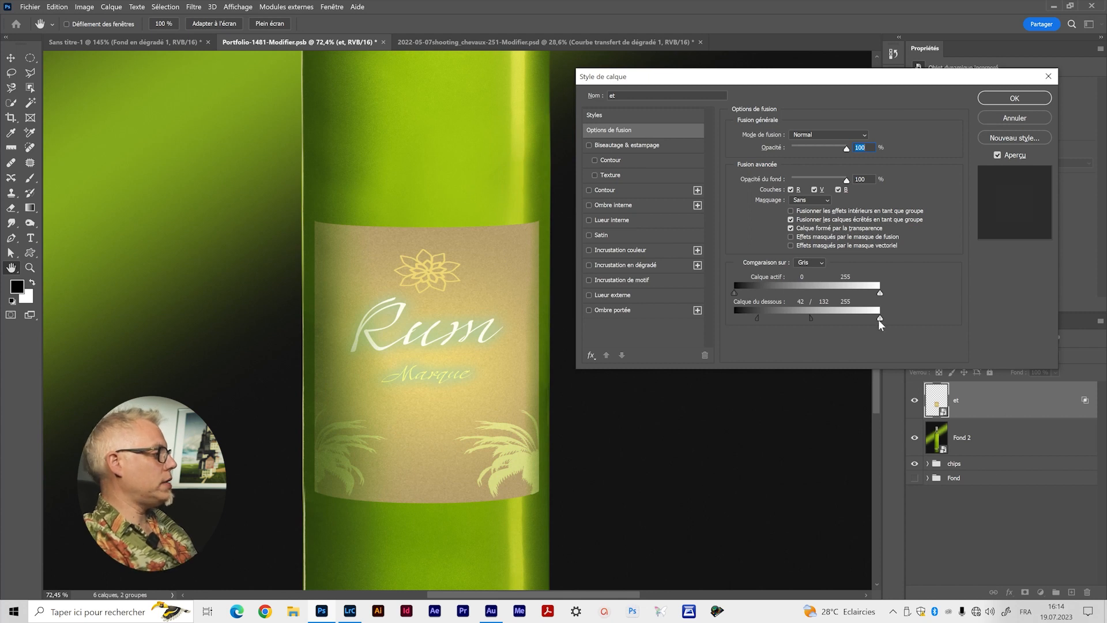
- Lower and split the underlying layer's white limit to 188 / 235 for the et label layer
mouse_move(841, 319)
mouse_down()
mouse_move(822, 318)
mouse_move(841, 318)
mouse_up()
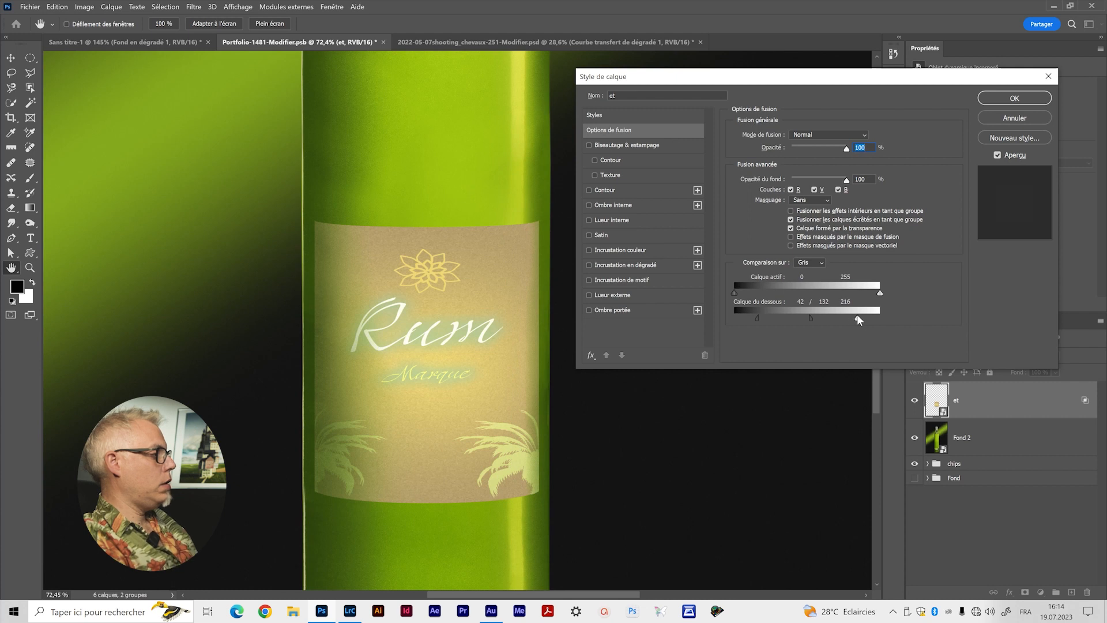
key(alt)
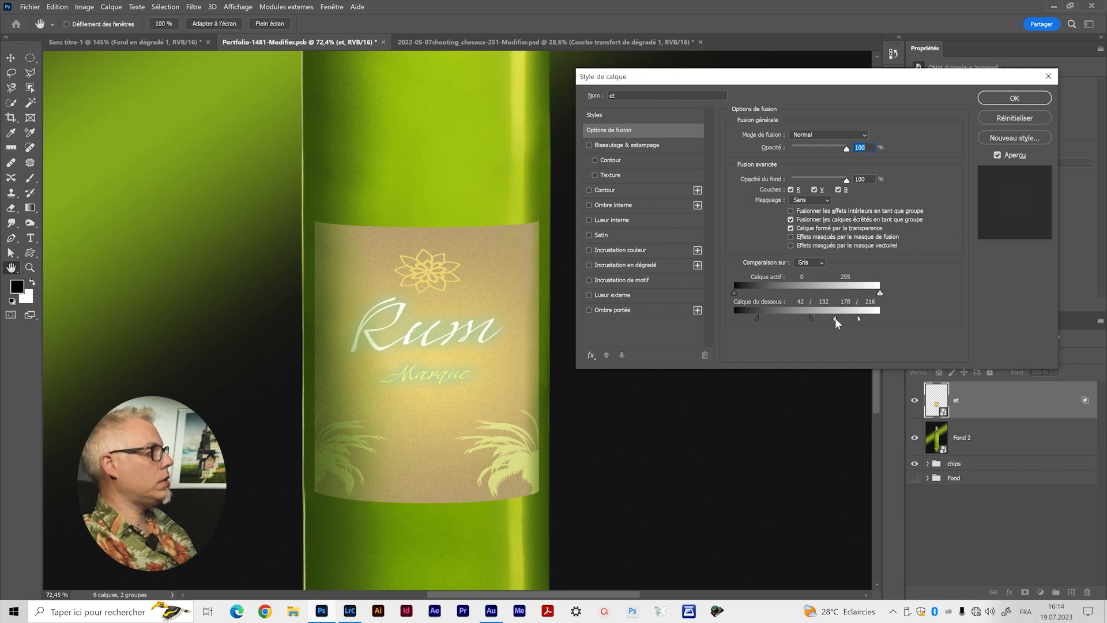
drag(820, 315, 869, 314)
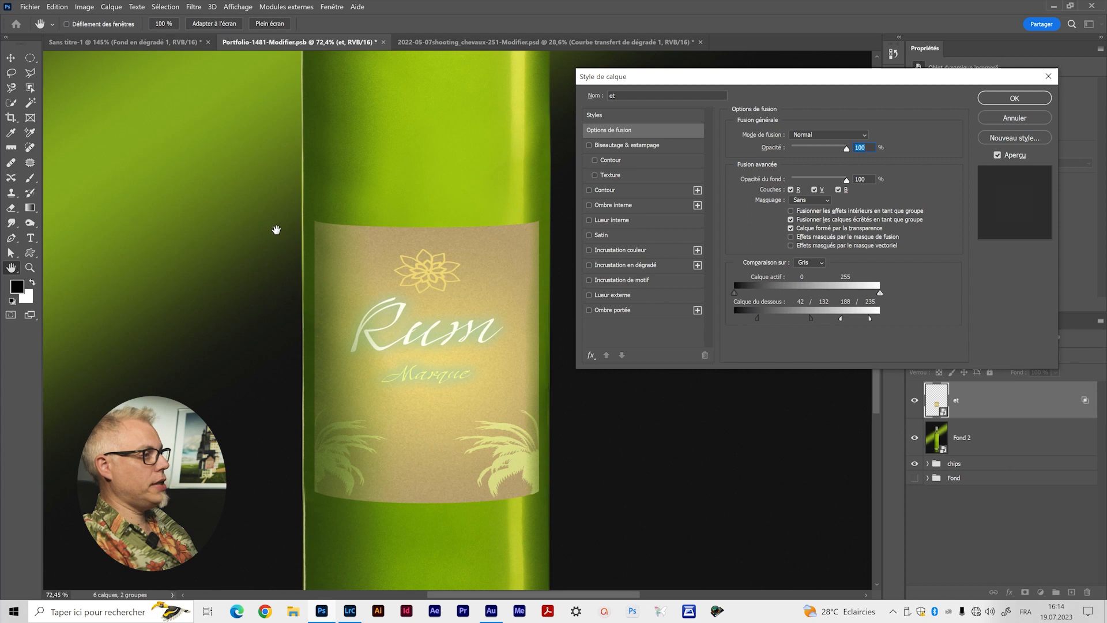
- Adjust the underlying layer's black limit to 43 / 115, compare the label with the bottle's reflections, and apply the blending options
mouse_move(811, 317)
mouse_down()
mouse_move(755, 315)
mouse_move(799, 315)
mouse_up()
key(alt)
drag(343, 159, 336, 363)
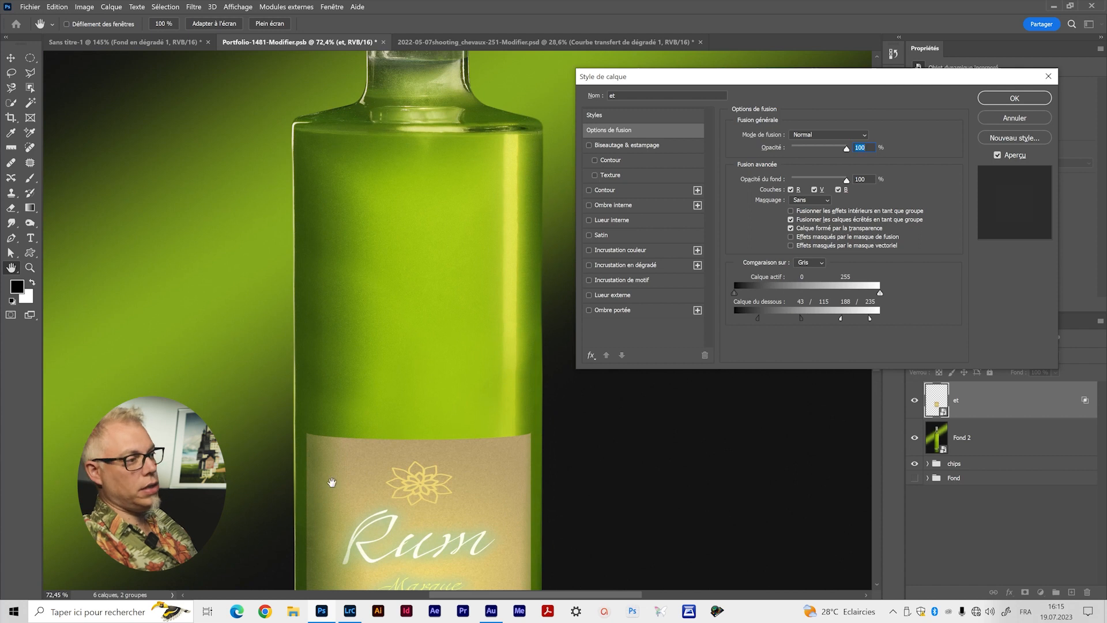
drag(367, 465, 377, 253)
drag(371, 358, 372, 314)
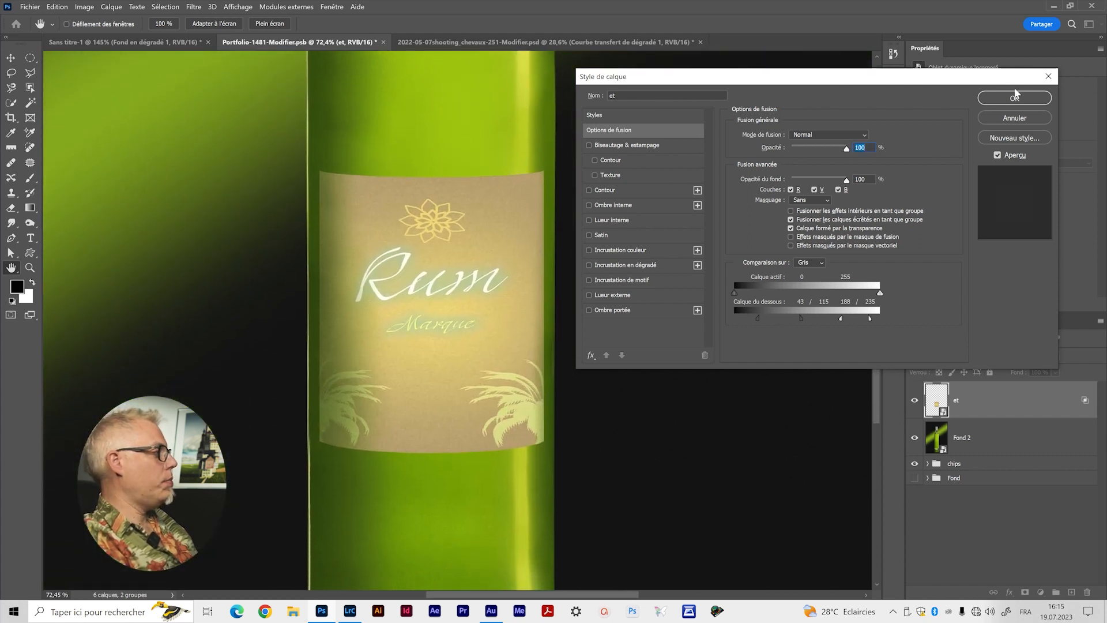
click(1015, 99)
- Hide the et and Fond 2 layers to examine the chips group beneath them, and show both layers again
drag(425, 352, 402, 359)
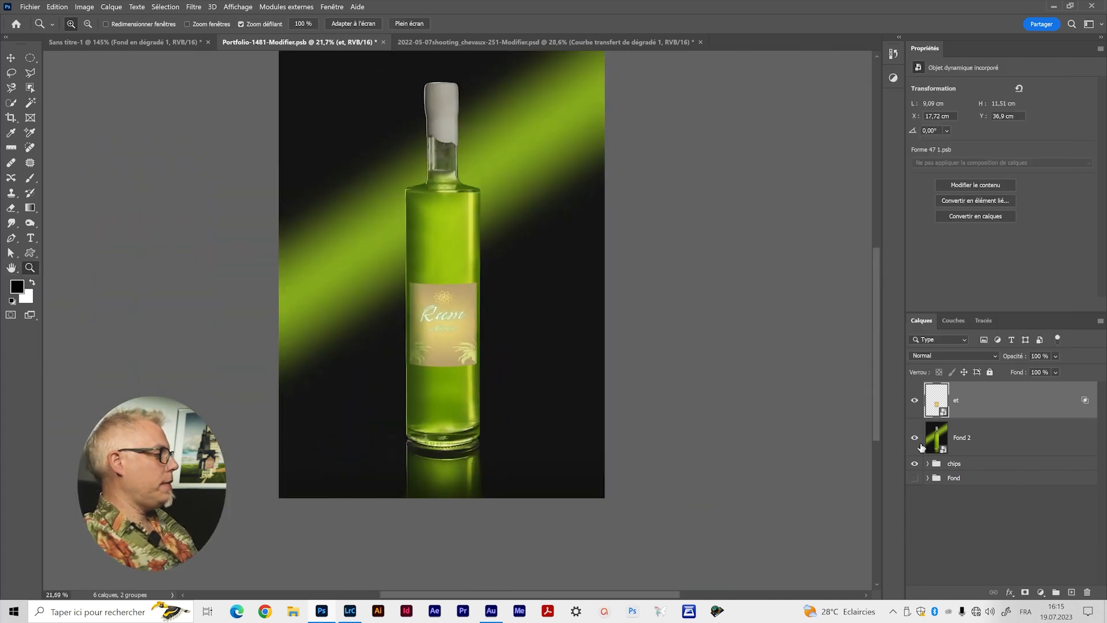
drag(915, 440, 915, 400)
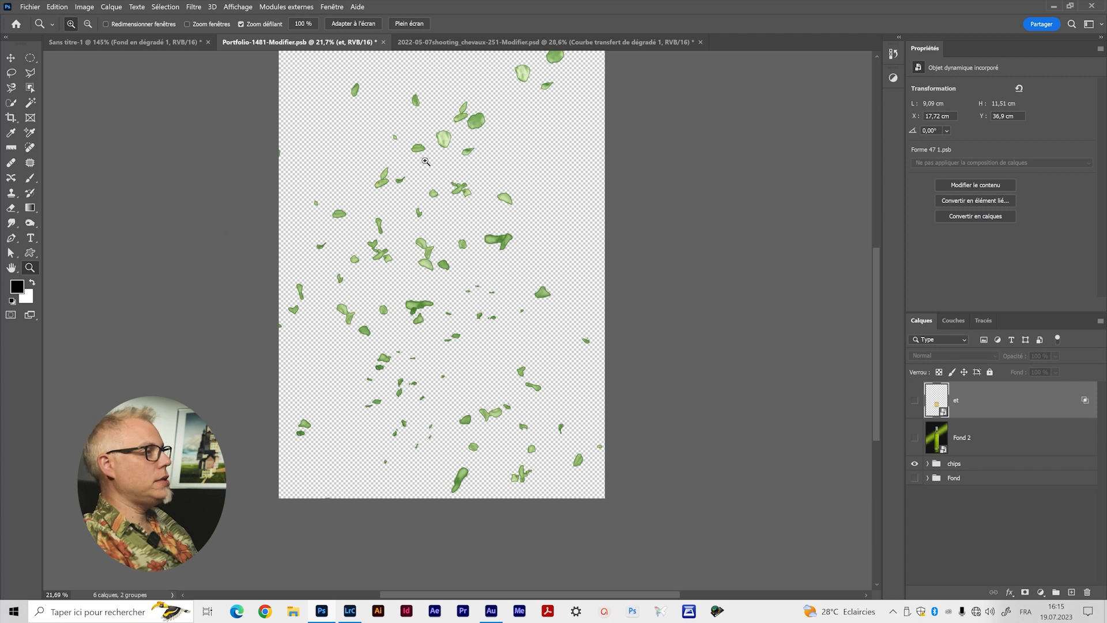
drag(446, 155, 476, 159)
drag(493, 377, 643, 439)
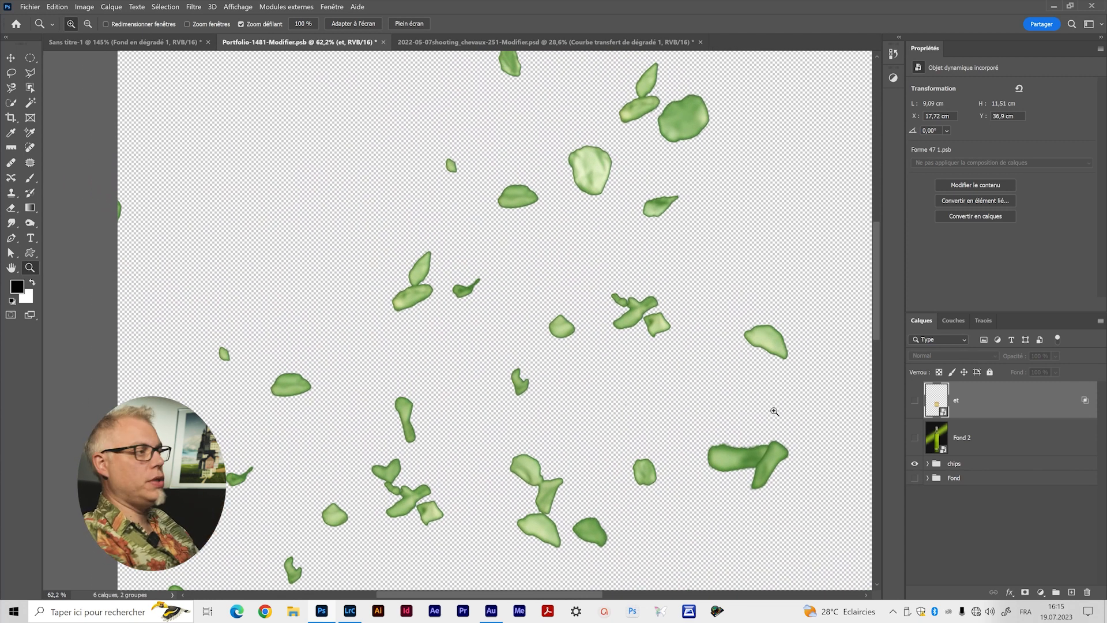
drag(656, 323, 650, 323)
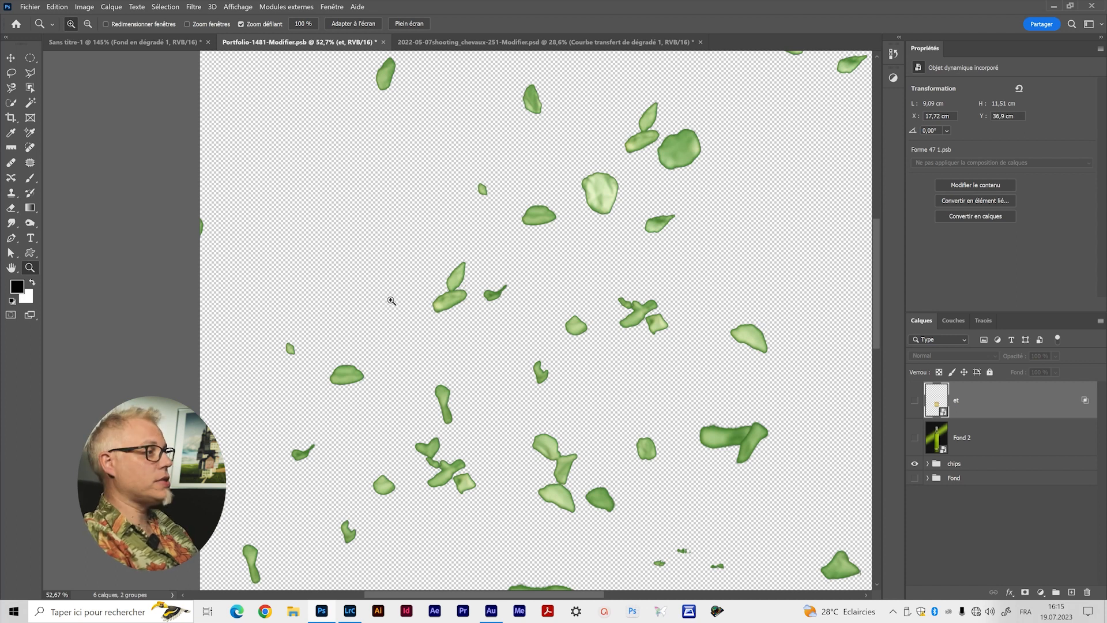
scroll(530, 346, down, 5)
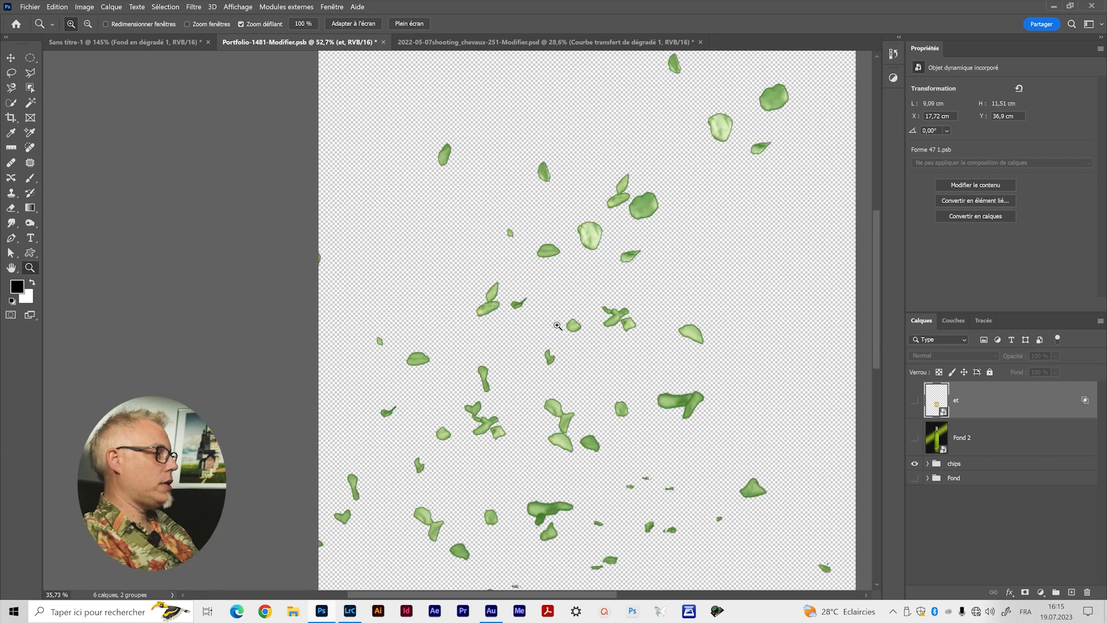
scroll(530, 347, up, 3)
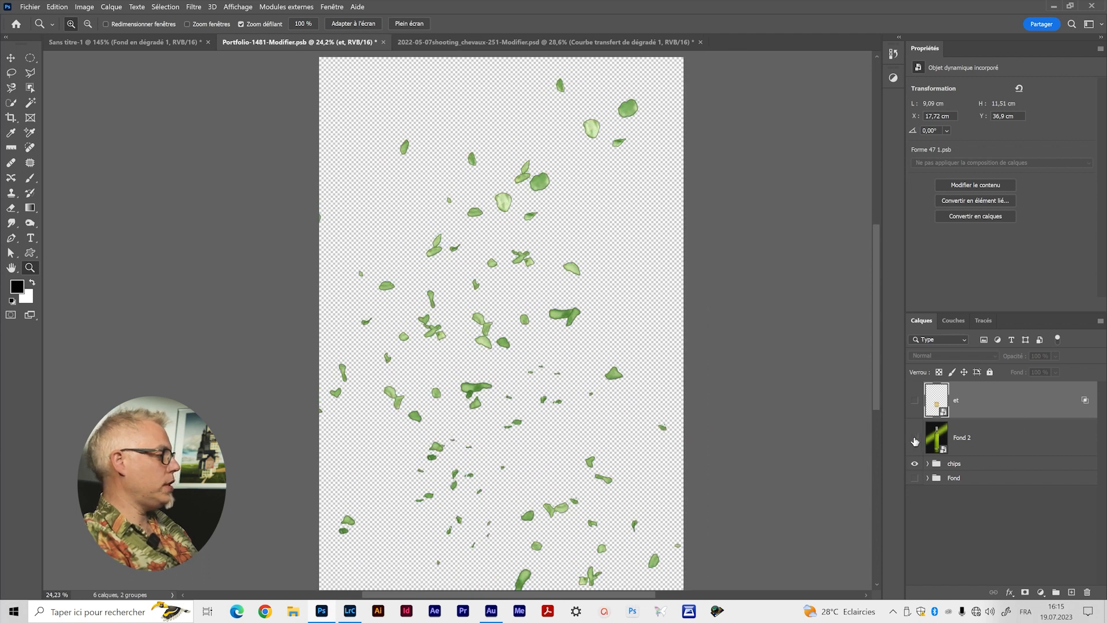
click(915, 440)
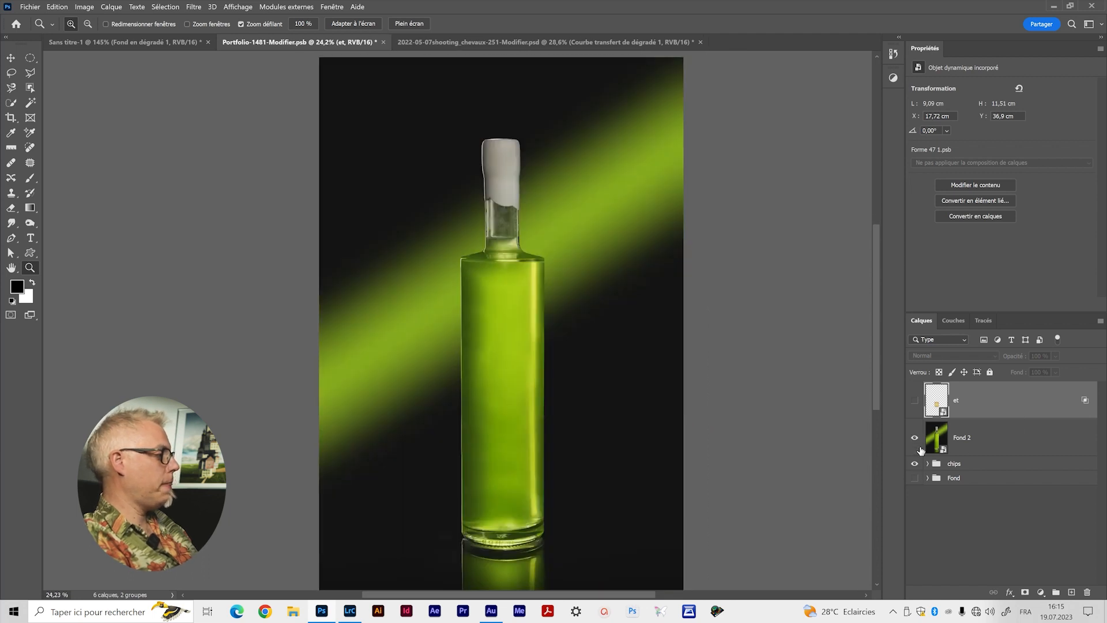
click(915, 399)
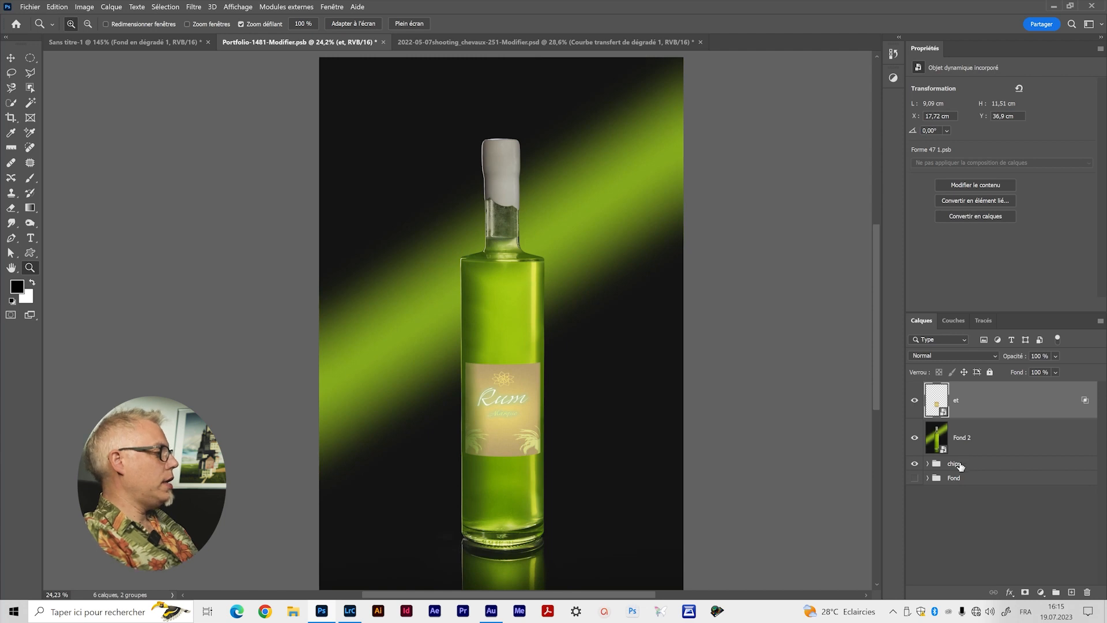
- In the blending options of Fond 2, split the underlying layer's black limit to 61 / 229 and lower its white limit
double_click(1075, 441)
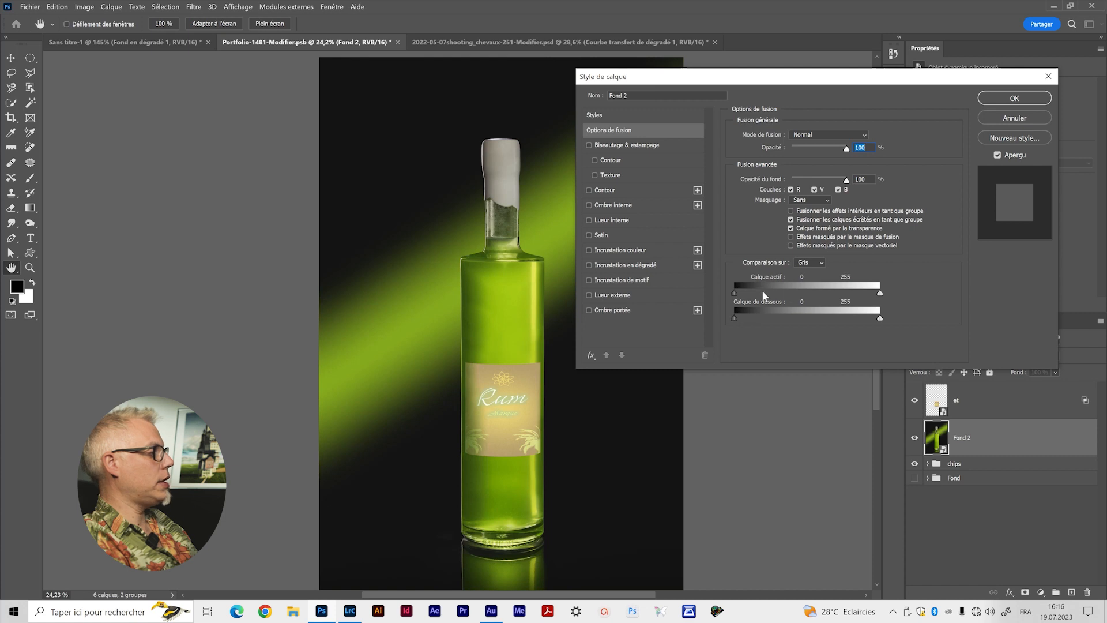
drag(736, 320, 866, 318)
key(alt)
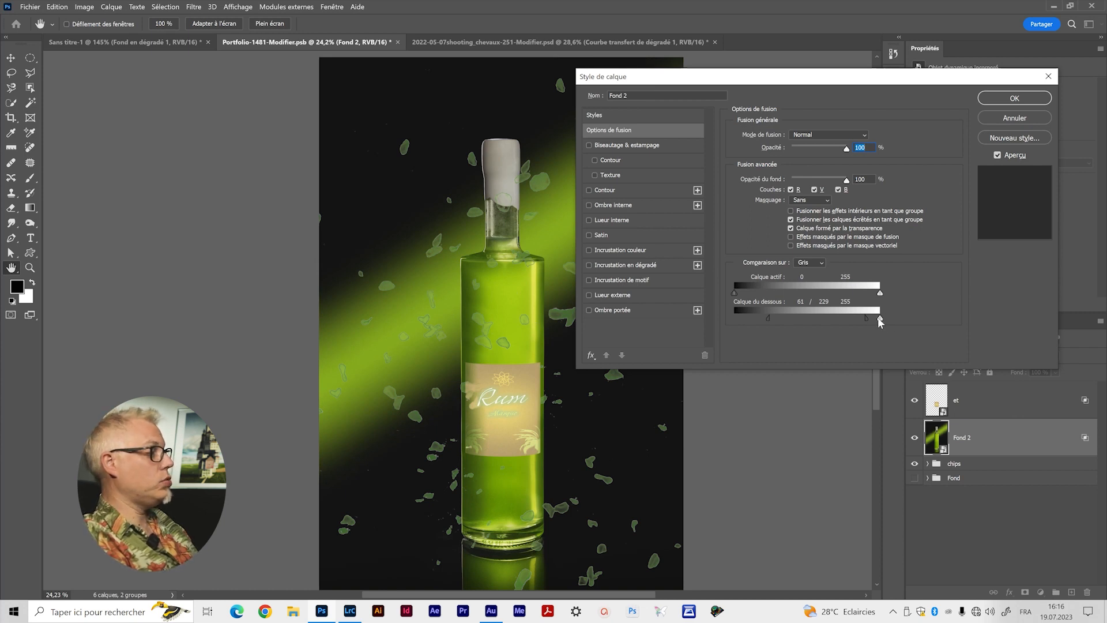
drag(880, 321, 798, 318)
drag(522, 369, 559, 204)
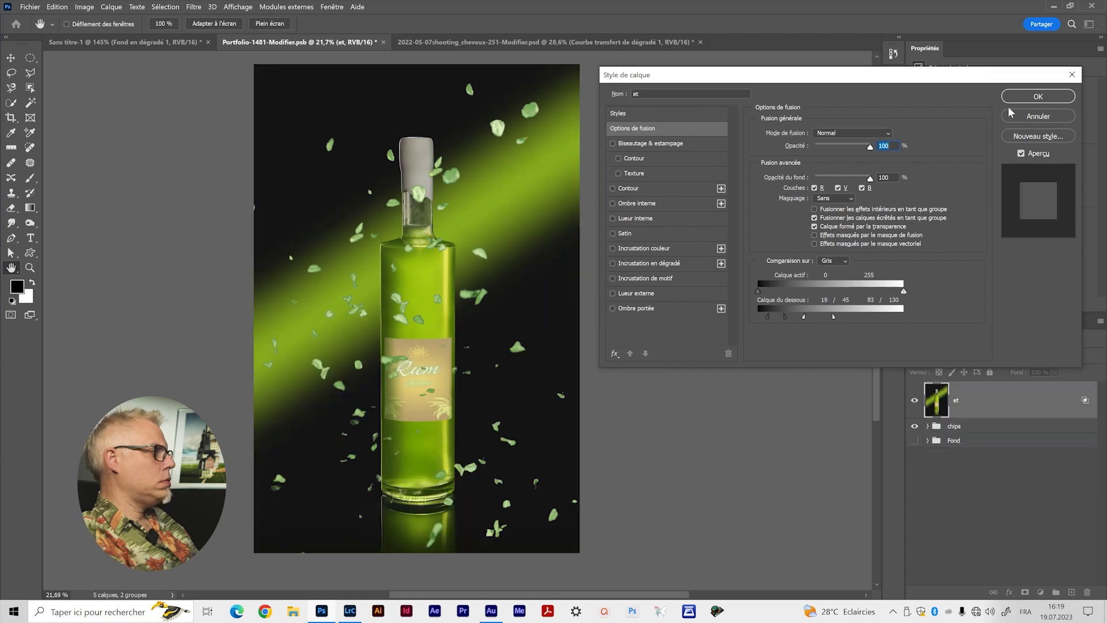
- Apply the et layer's blending options with underlying limits 19 / 45 and 83 / 130, and inspect the chips around the bottle
key(Return)
drag(453, 277, 478, 276)
drag(426, 240, 559, 250)
drag(633, 270, 474, 260)
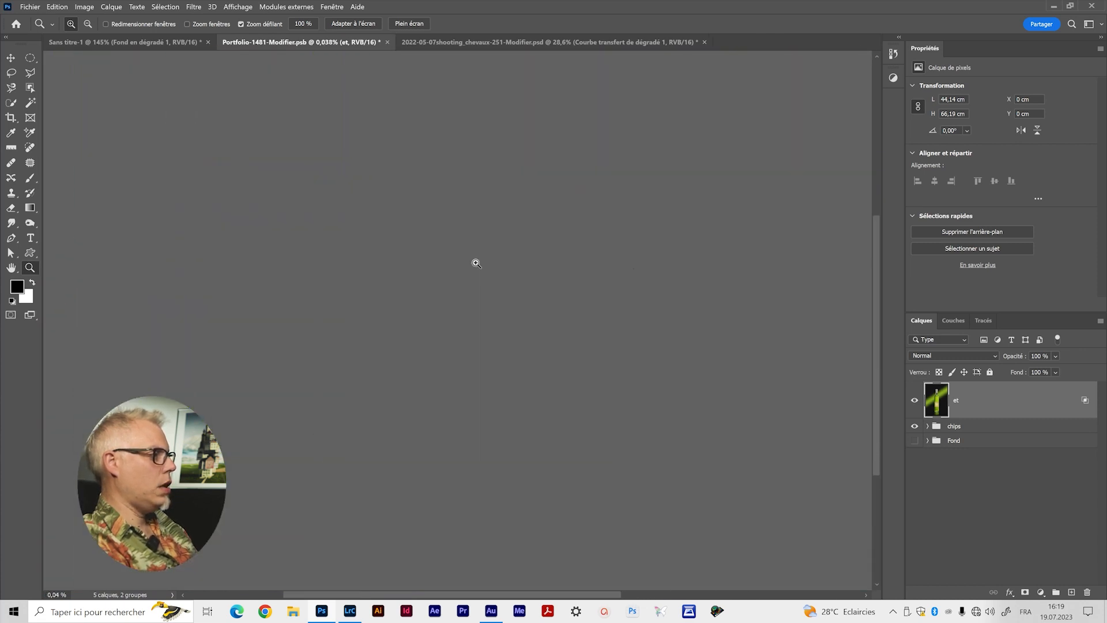